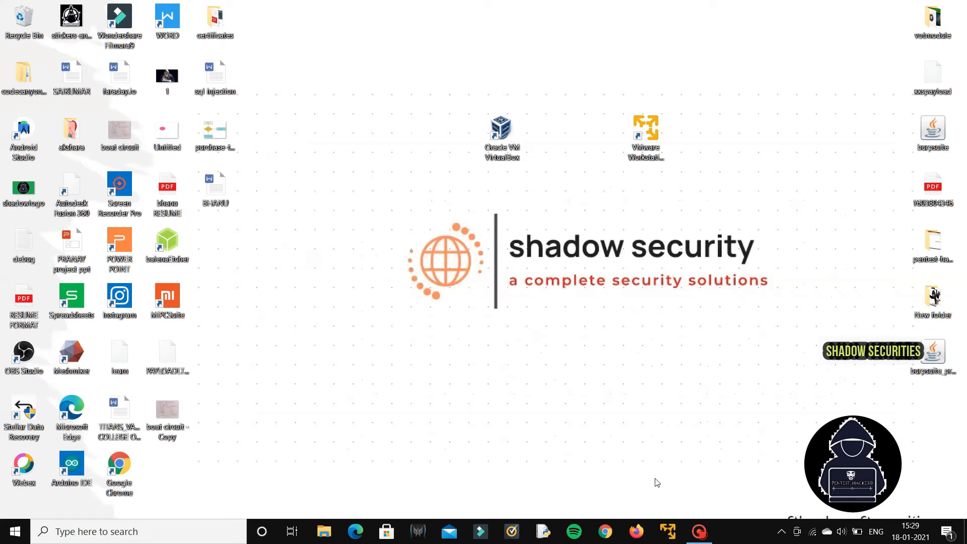
Switch to Microsoft Edge, go to virtualbox.org and open its Downloads page.
{"action": "left_click", "coordinate": [356, 542]}
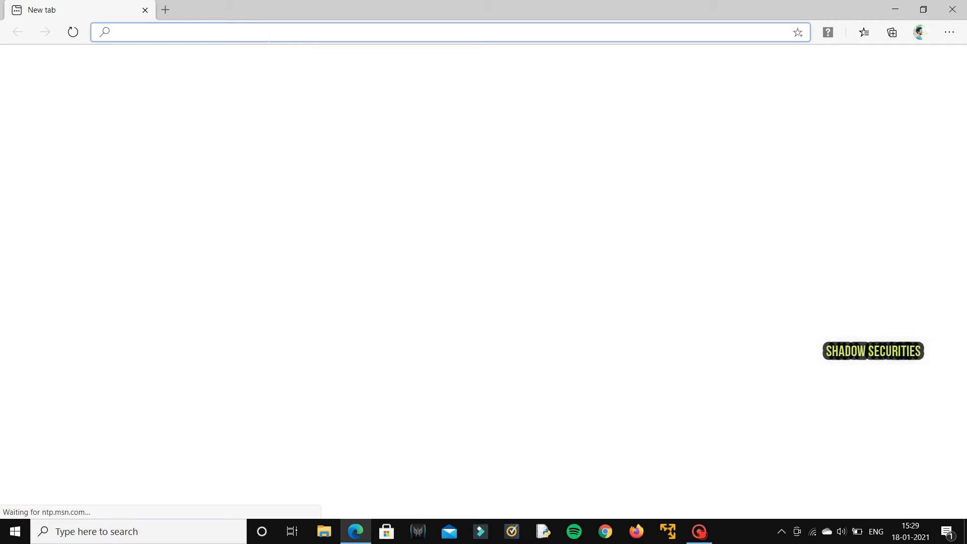
{"action": "type", "text": "virtualbox"}
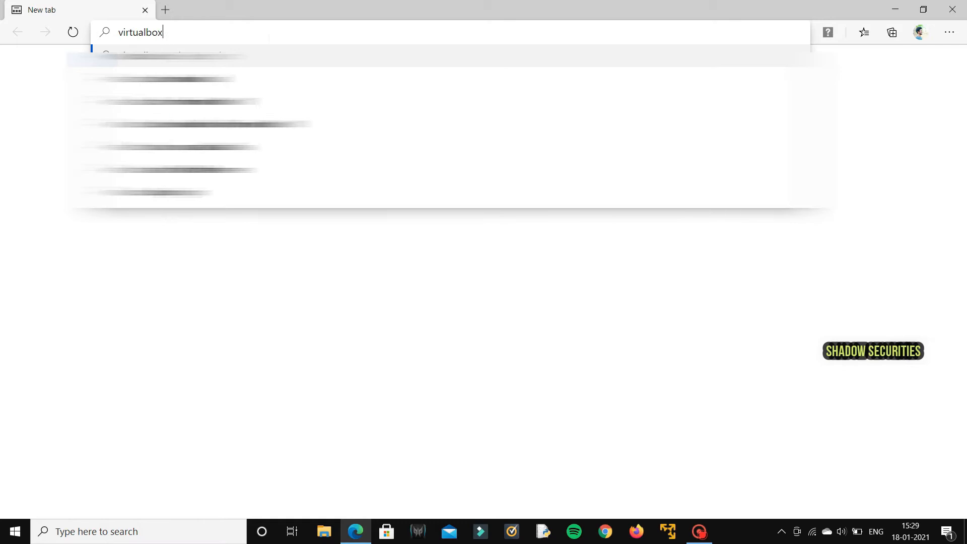
{"action": "type", "text": ".org"}
{"action": "key", "text": "Return"}
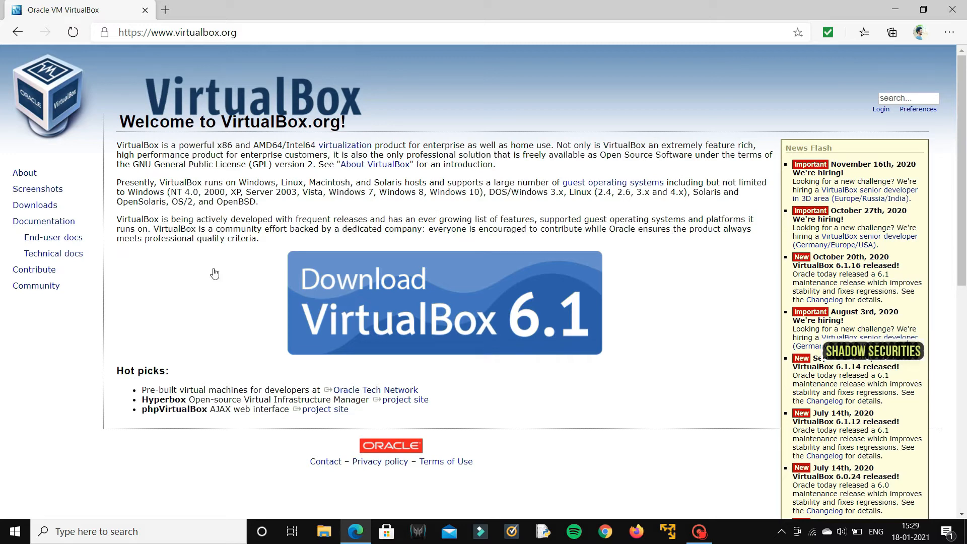
{"action": "double_click", "coordinate": [48, 209]}
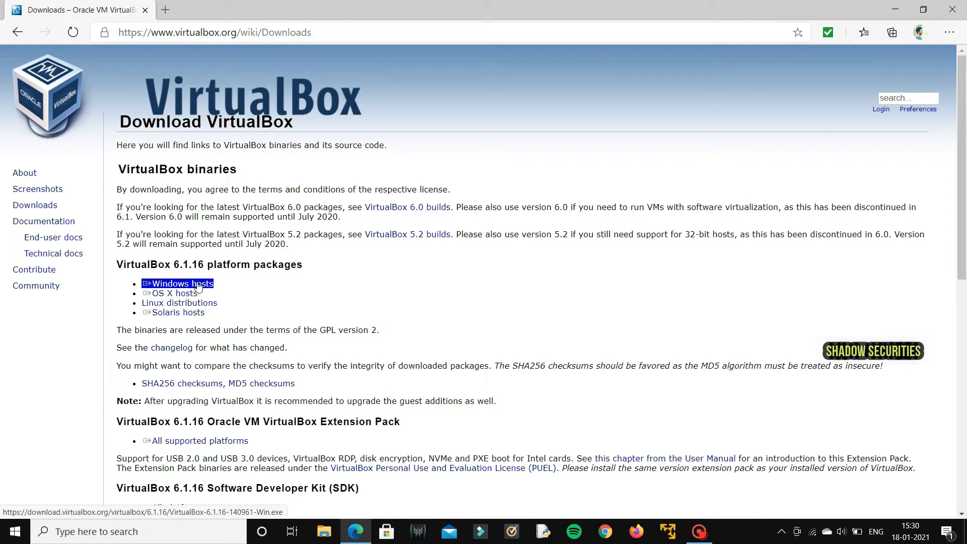
Examine the VirtualBox 6.1.16 Extension Pack download for all supported platforms, then minimize the browser.
{"action": "scroll", "coordinate": [257, 291], "scroll_direction": "down", "scroll_amount": 3}
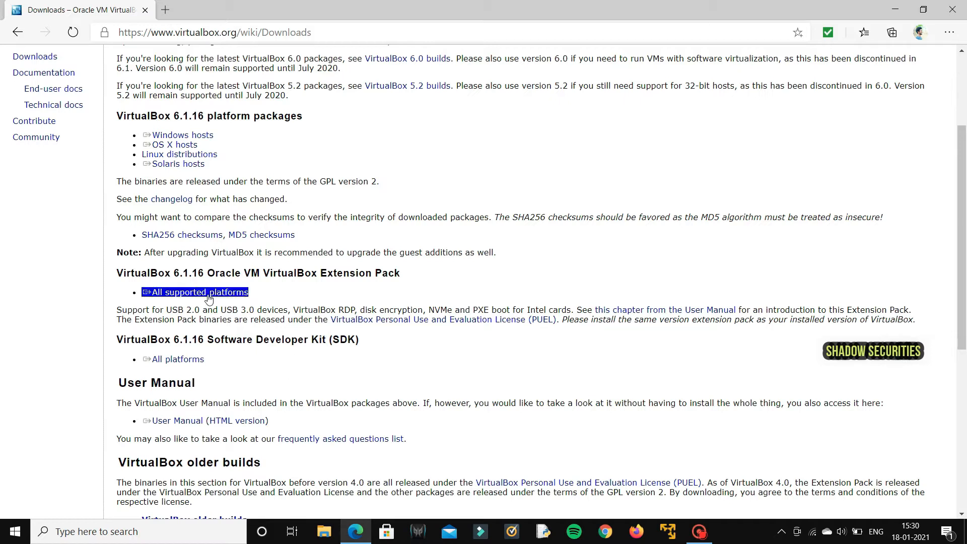
{"action": "double_click", "coordinate": [123, 274]}
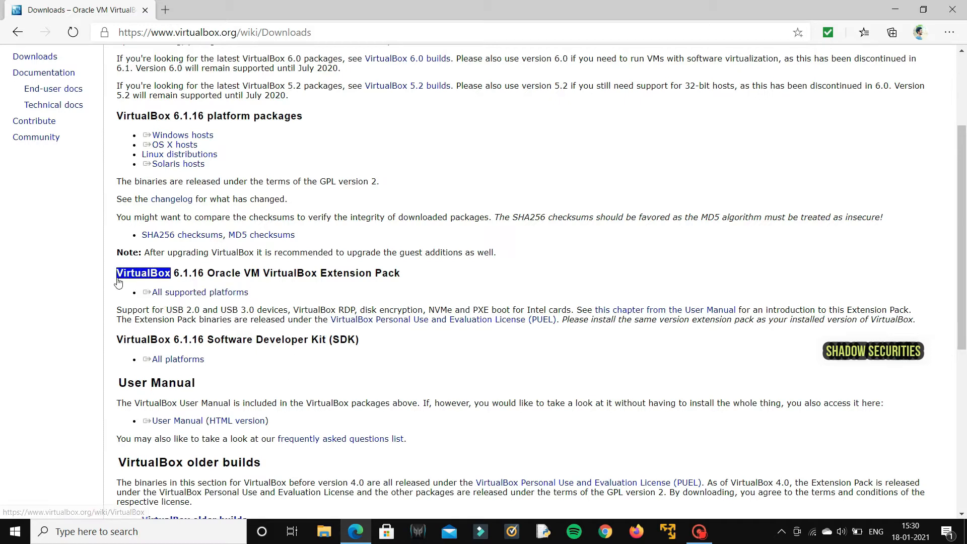
{"action": "left_click", "coordinate": [162, 277]}
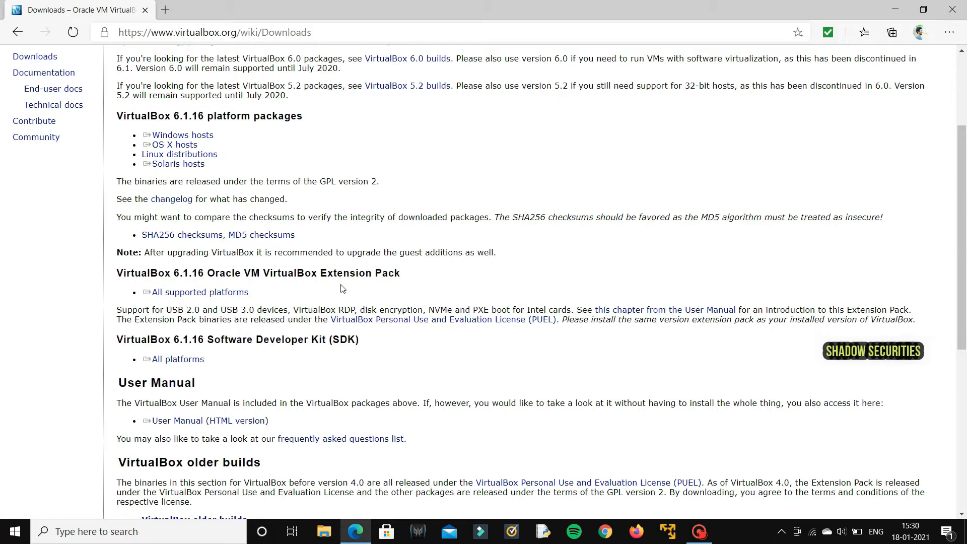
{"action": "triple_click", "coordinate": [153, 302]}
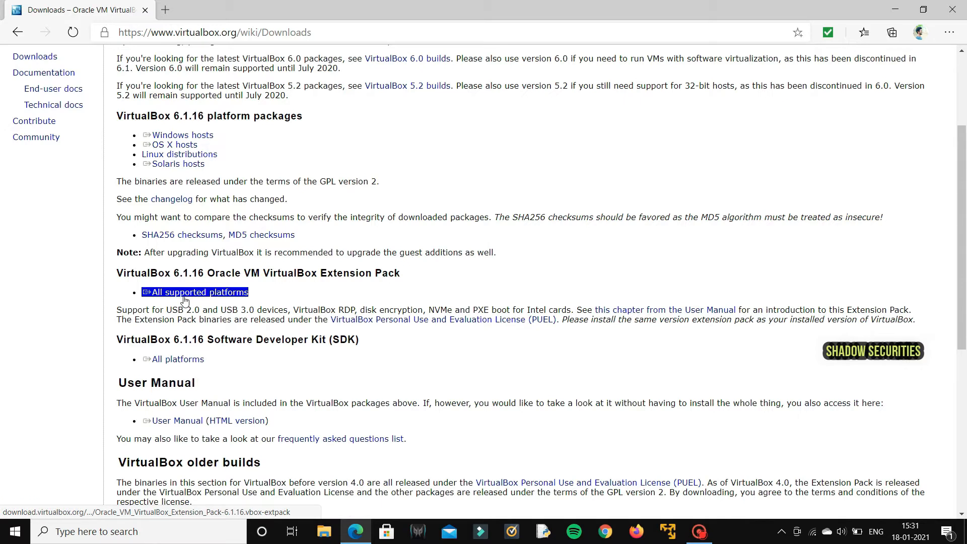
{"action": "left_click", "coordinate": [253, 293]}
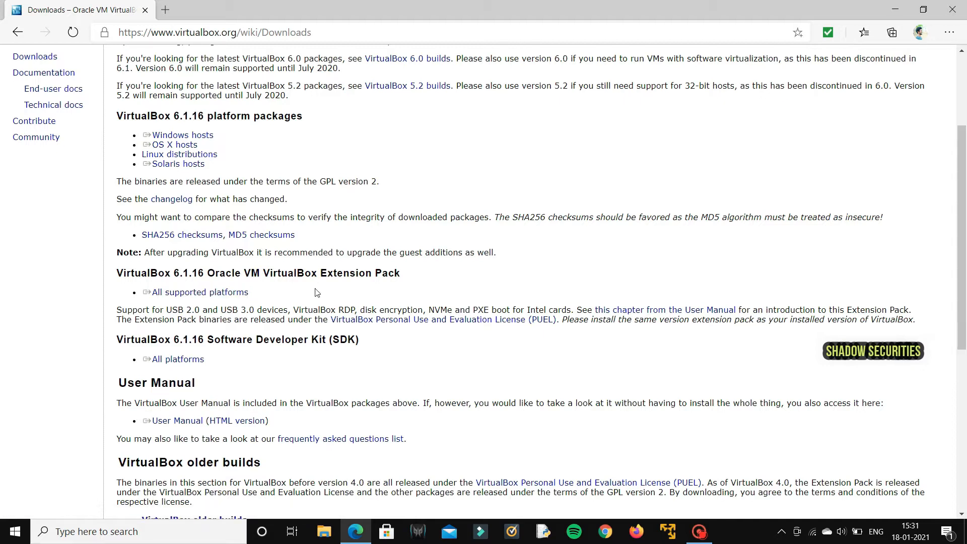
{"action": "left_click", "coordinate": [908, 8]}
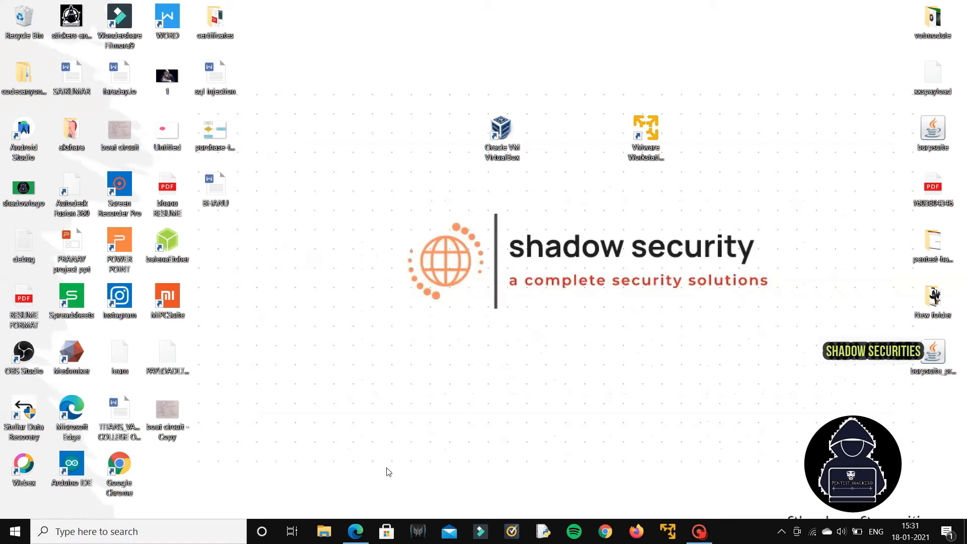
Switch to File Explorer and locate the VirtualBox 6.1.16 installer and Extension Pack in the Downloads folder, then close the window.
{"action": "left_click", "coordinate": [325, 531]}
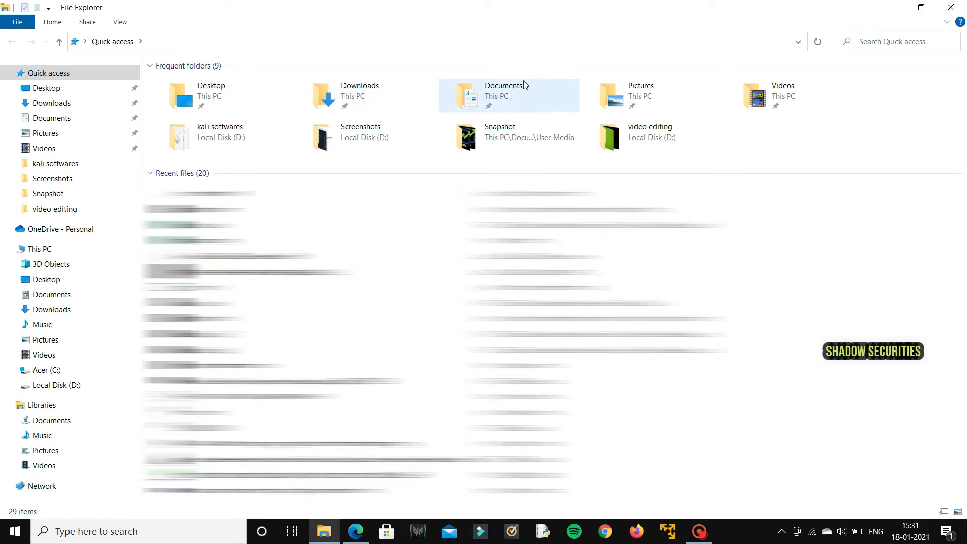
{"action": "left_click", "coordinate": [384, 88]}
{"action": "double_click", "coordinate": [383, 89]}
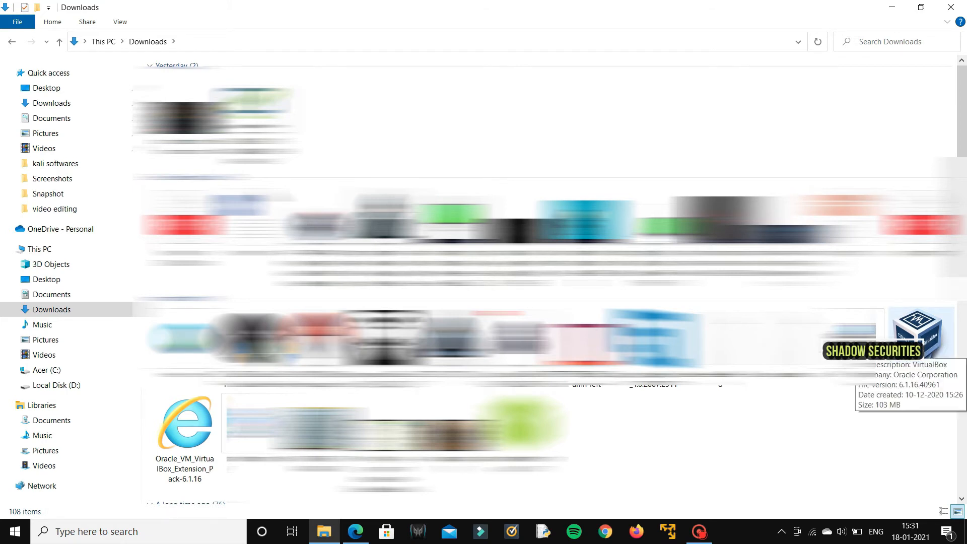
{"action": "left_click", "coordinate": [928, 357]}
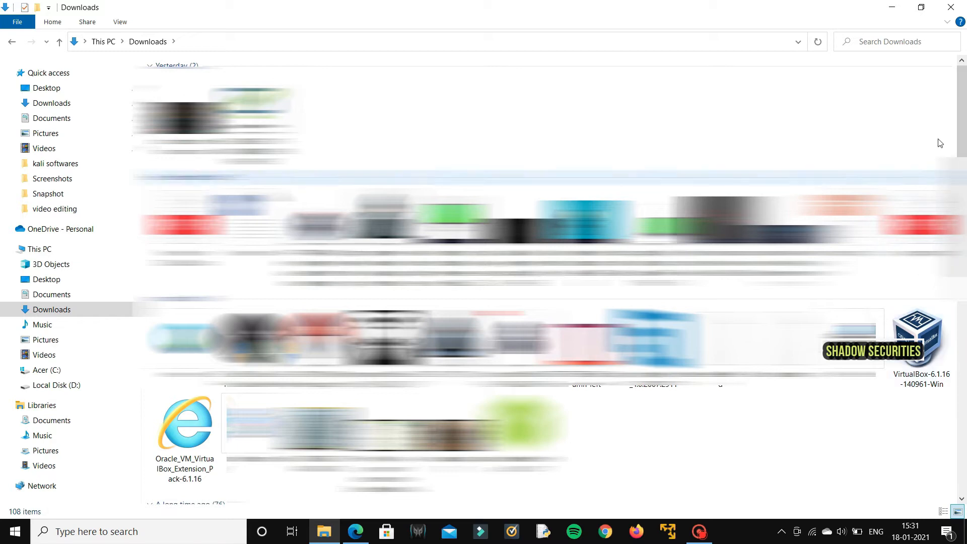
{"action": "left_click", "coordinate": [948, 8]}
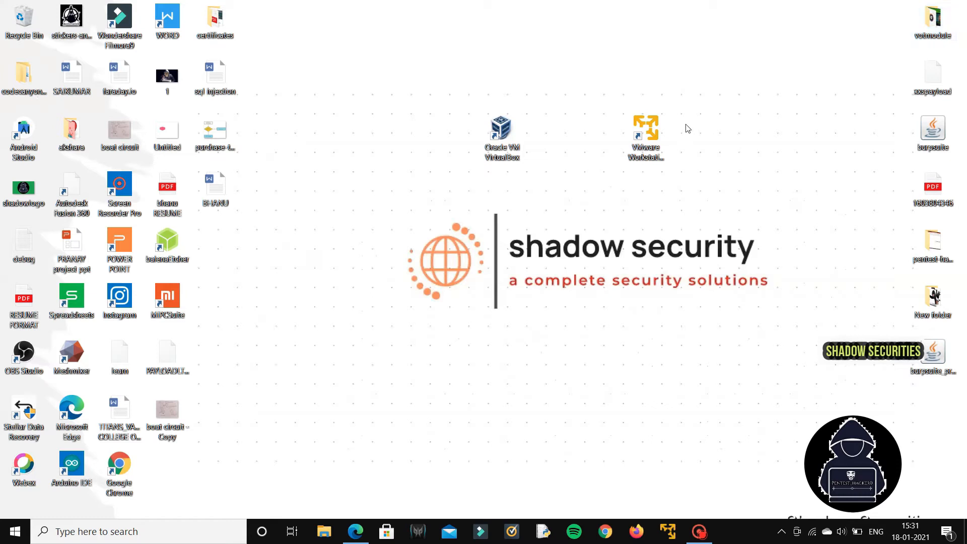
Launch Oracle VM VirtualBox and check the installed extension packages in its preferences.
{"action": "left_click", "coordinate": [513, 140]}
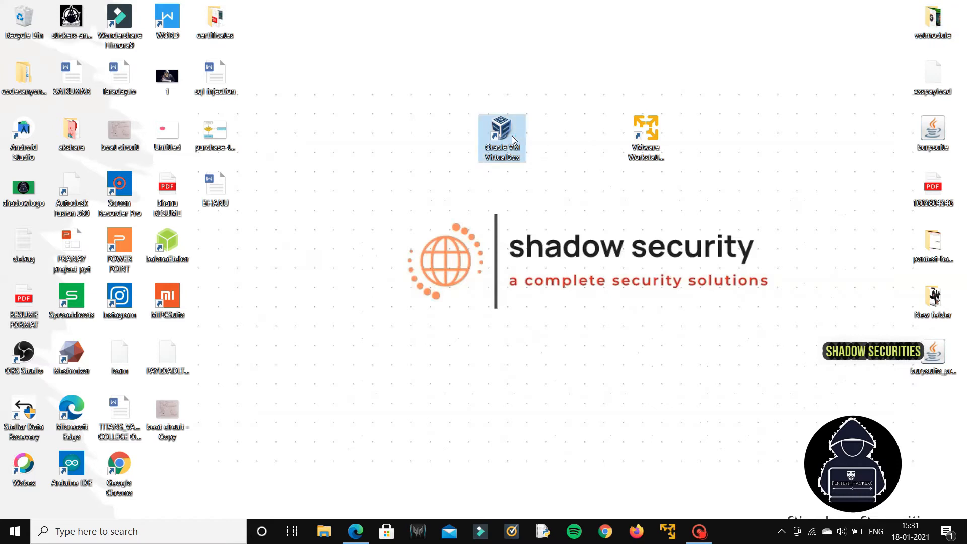
{"action": "double_click", "coordinate": [512, 139]}
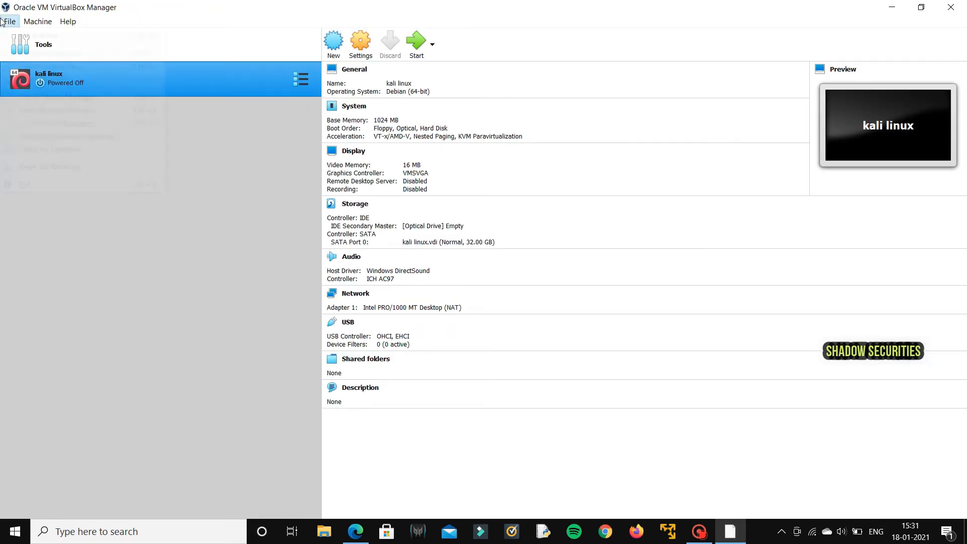
{"action": "left_click", "coordinate": [9, 21]}
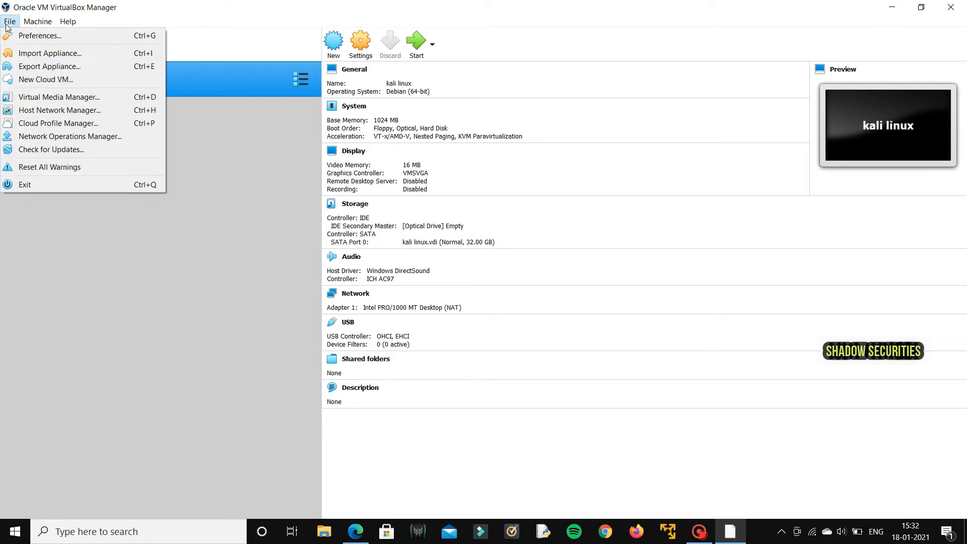
{"action": "left_click", "coordinate": [11, 35]}
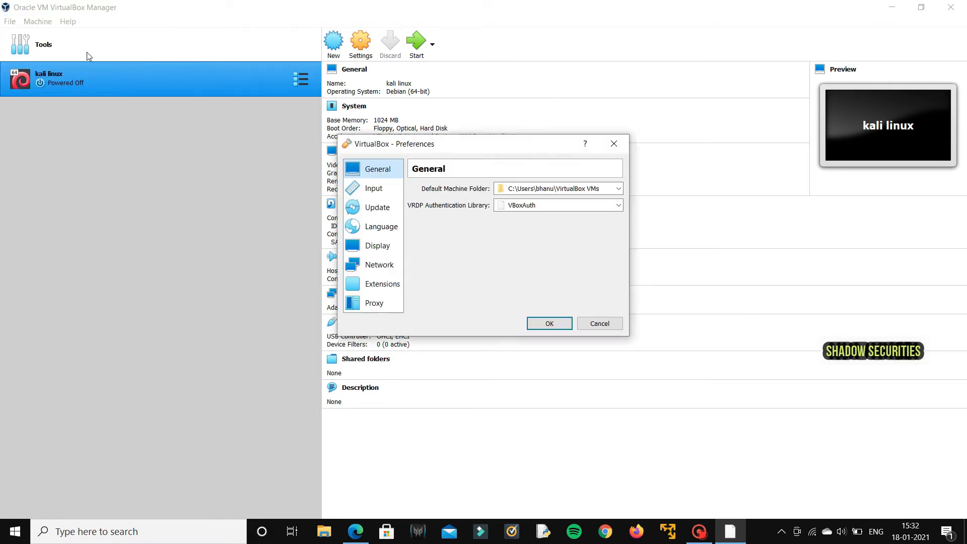
{"action": "left_click", "coordinate": [382, 287]}
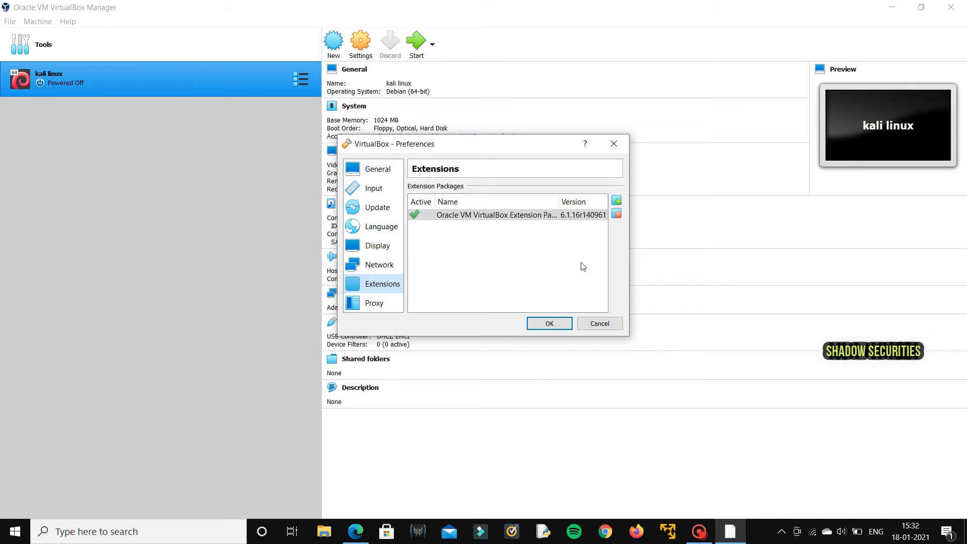
{"action": "left_click", "coordinate": [614, 143]}
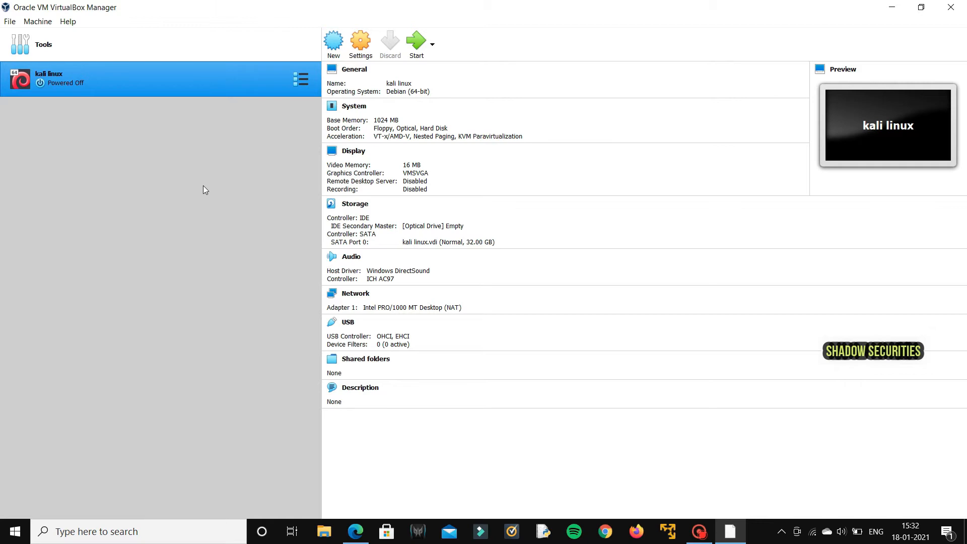
Start a new virtual machine named "kali linux2" with type Linux and version Debian (64-bit), keeping the default machine folder.
{"action": "left_click", "coordinate": [342, 55]}
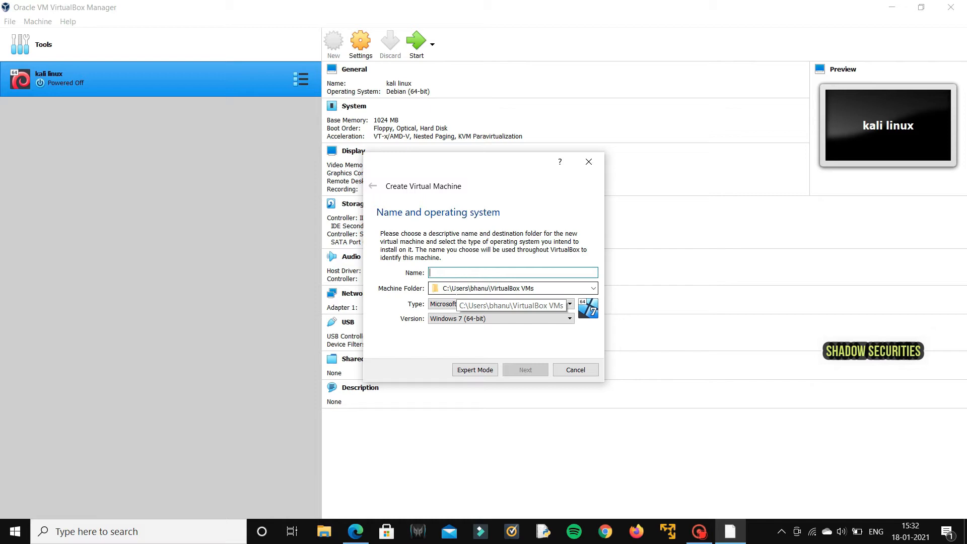
{"action": "type", "text": "kali linux2"}
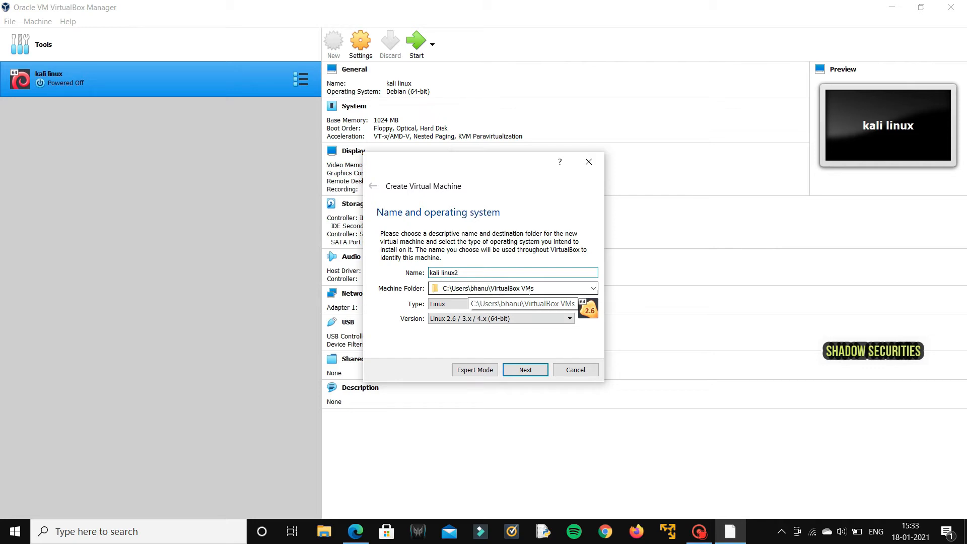
{"action": "left_click", "coordinate": [593, 292]}
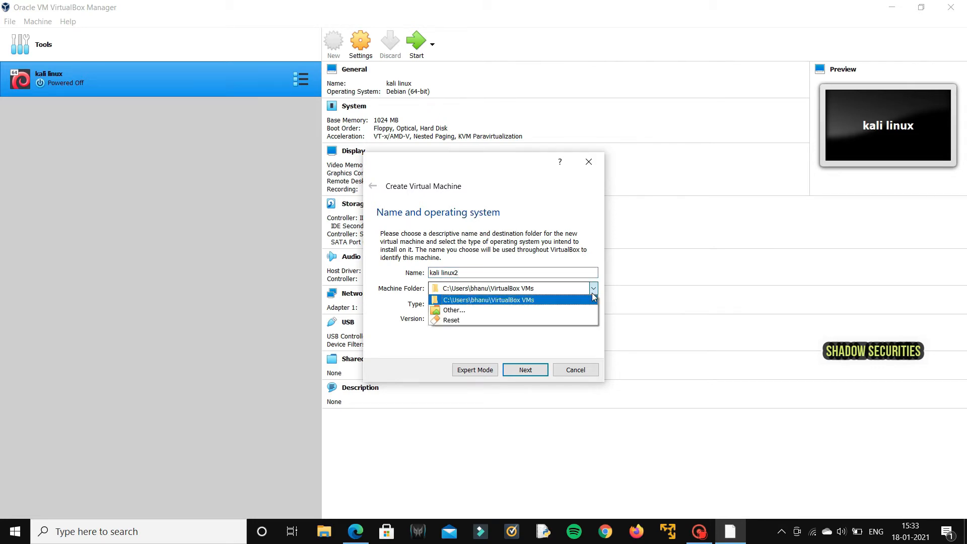
{"action": "left_click", "coordinate": [593, 292]}
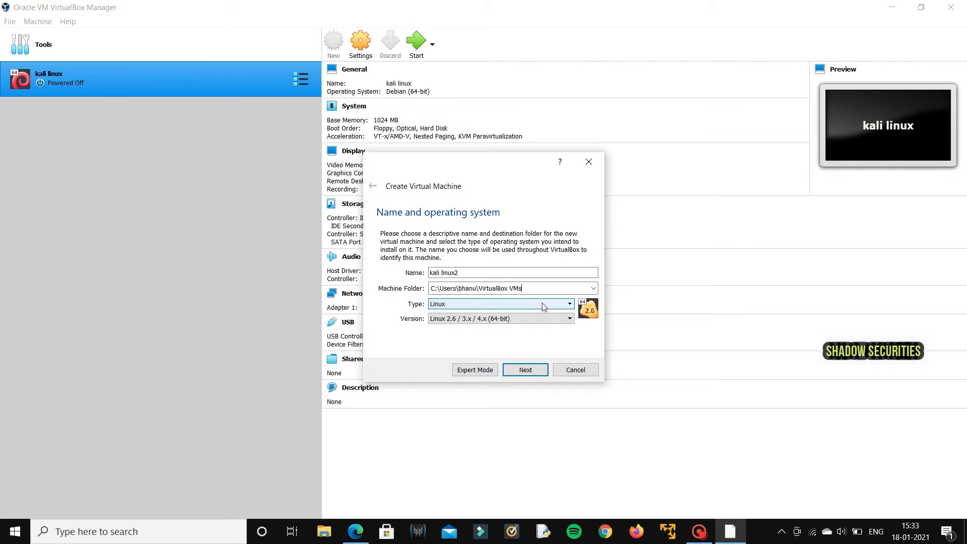
{"action": "left_click", "coordinate": [541, 320]}
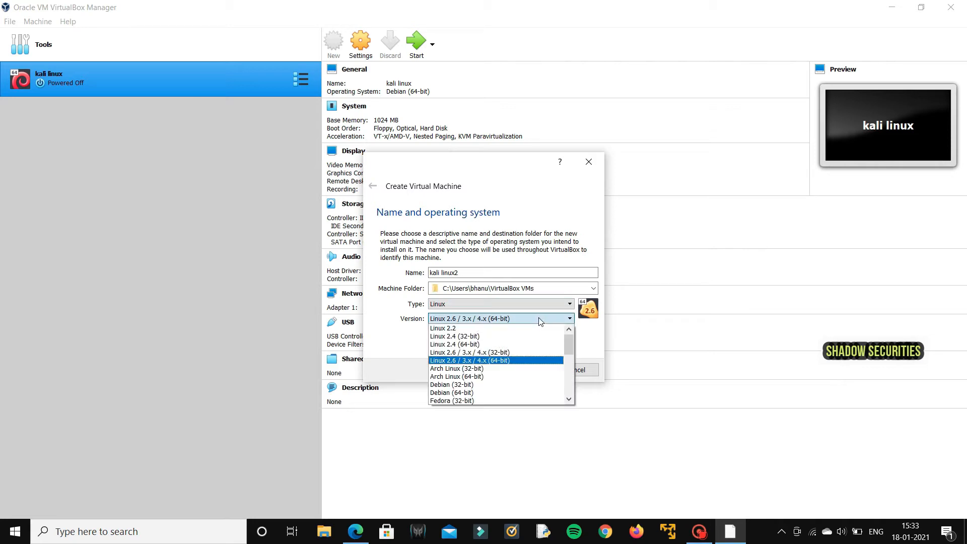
{"action": "left_click", "coordinate": [479, 394]}
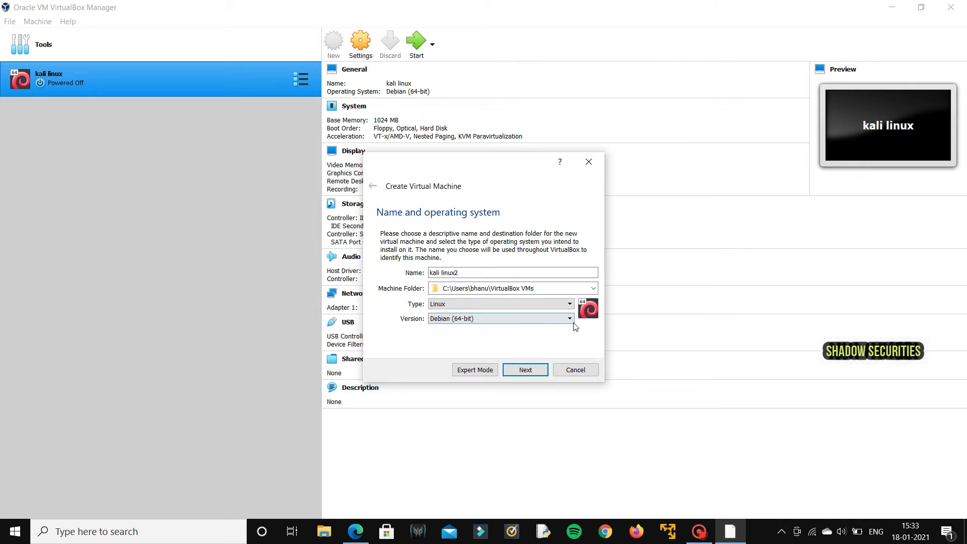
{"action": "left_click", "coordinate": [541, 368]}
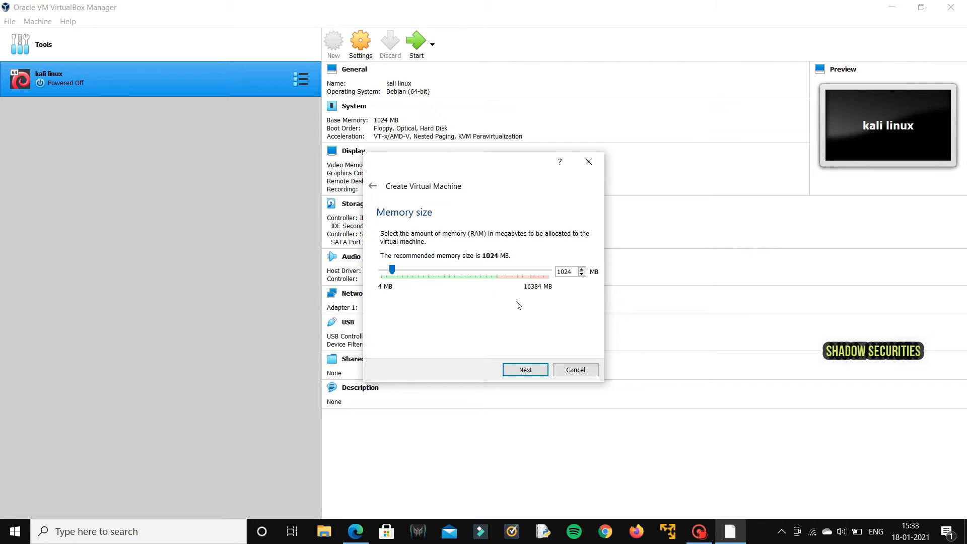
Accept 1024 MB of memory and choose to create a new VDI virtual hard disk with fixed-size storage.
{"action": "left_click", "coordinate": [527, 371]}
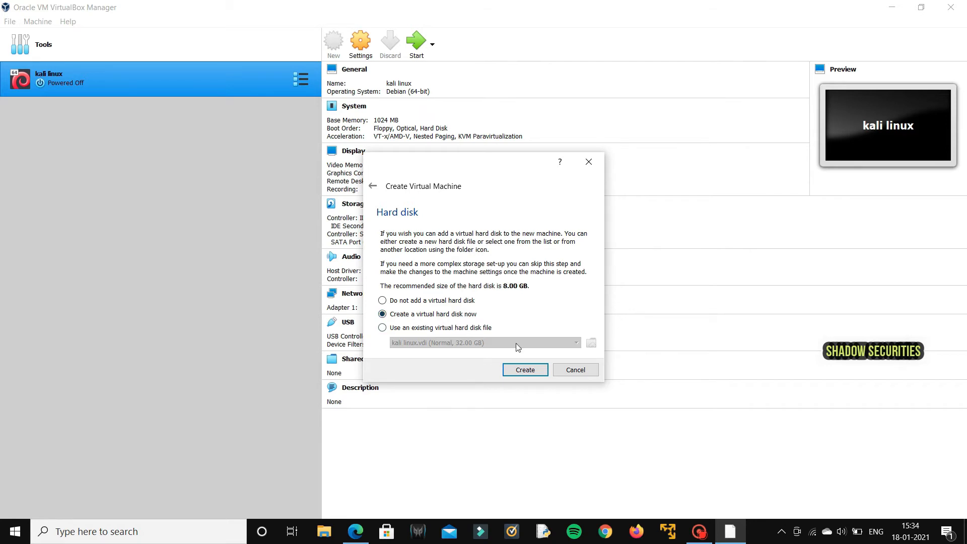
{"action": "left_click", "coordinate": [528, 372]}
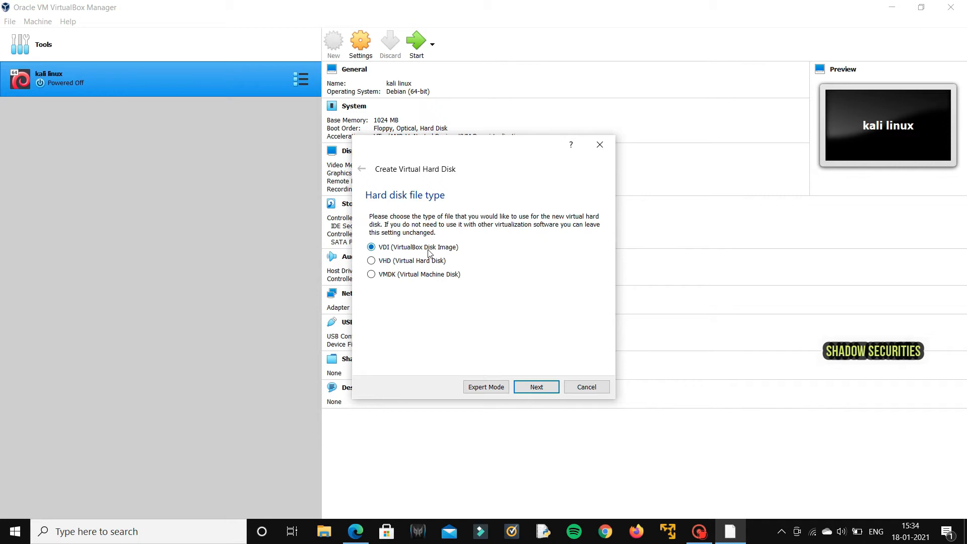
{"action": "left_click", "coordinate": [536, 387]}
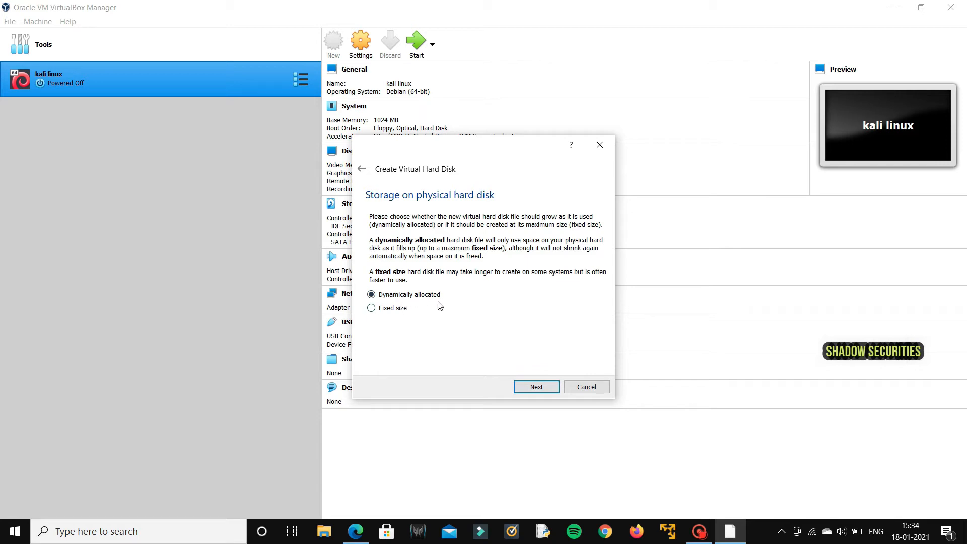
{"action": "left_click", "coordinate": [372, 310]}
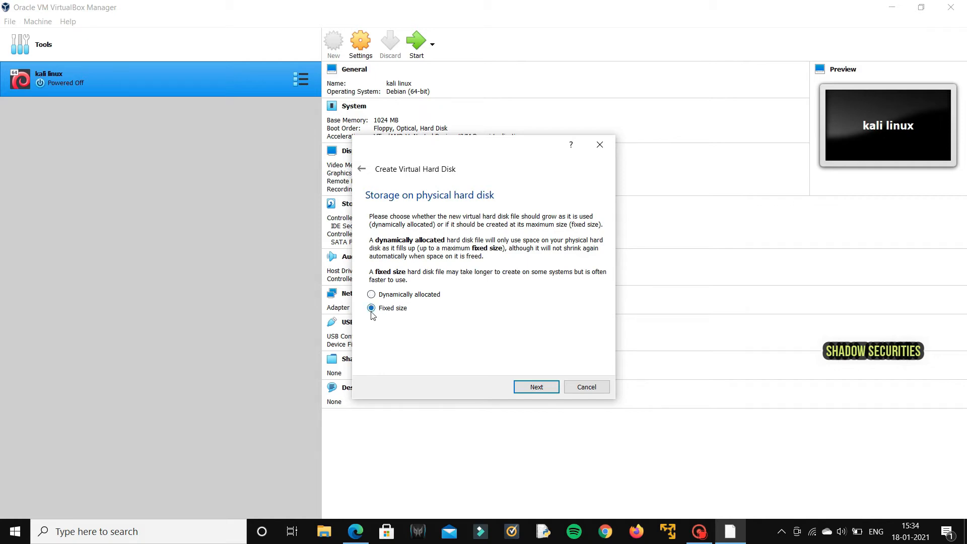
{"action": "left_click", "coordinate": [538, 389]}
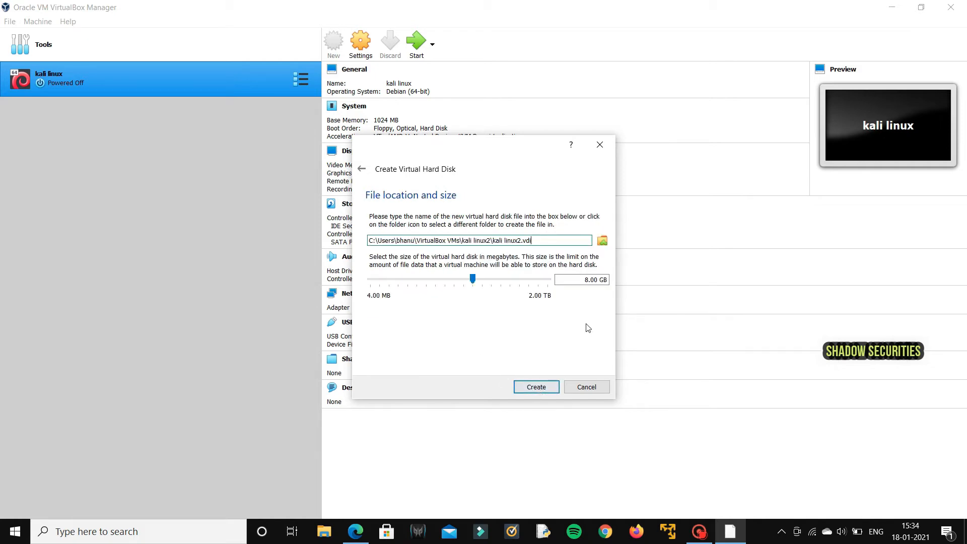
Set the virtual hard disk size to 34.00 GB and create the disk.
{"action": "left_click", "coordinate": [589, 280]}
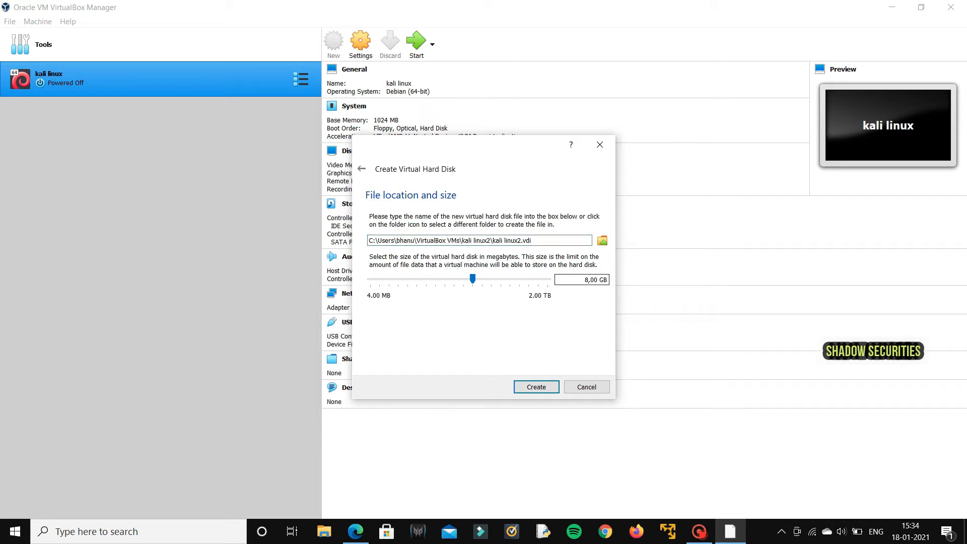
{"action": "key", "text": "BackSpace"}
{"action": "type", "text": "34."}
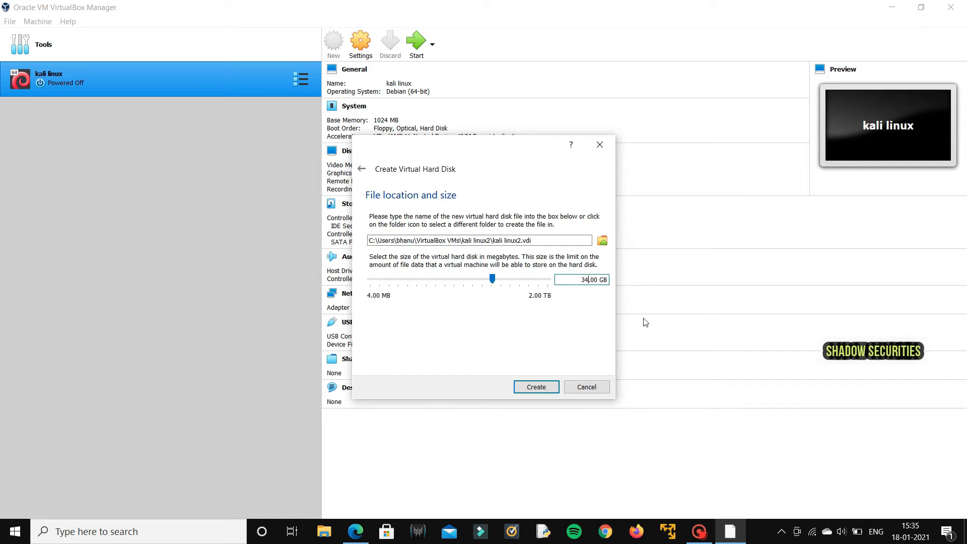
{"action": "left_click", "coordinate": [540, 386]}
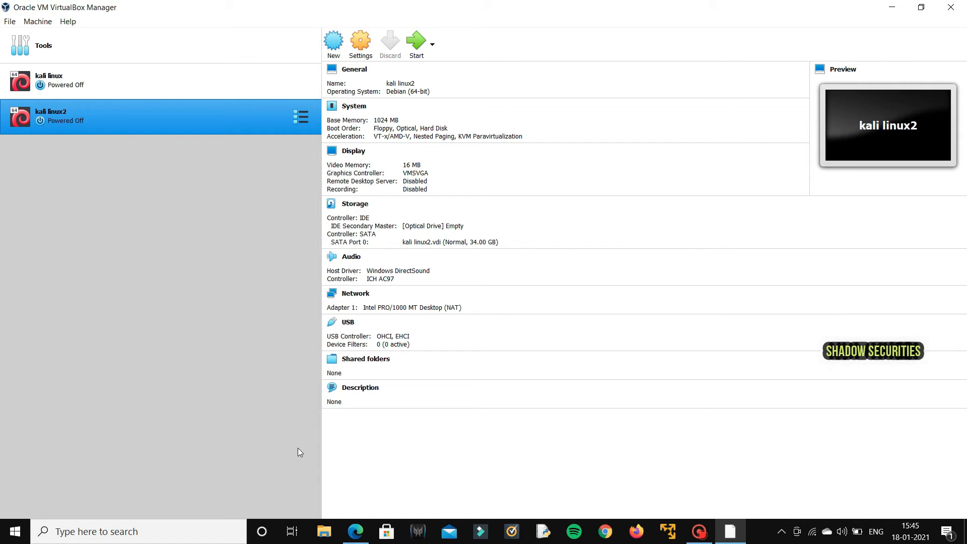
Open the Kali Linux downloads page on kali.org in a new browser tab, look at the available images, and return to VirtualBox.
{"action": "left_click", "coordinate": [357, 531]}
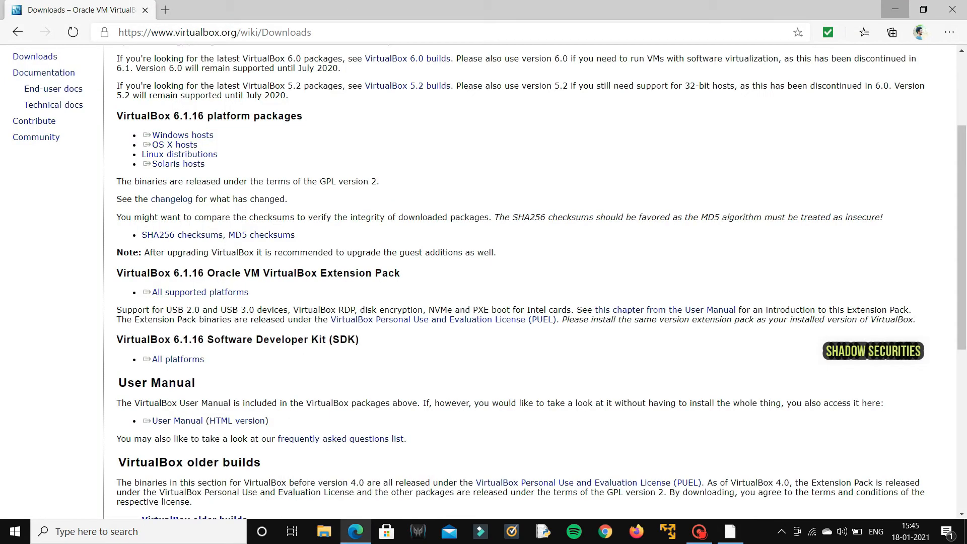
{"action": "left_click", "coordinate": [160, 16]}
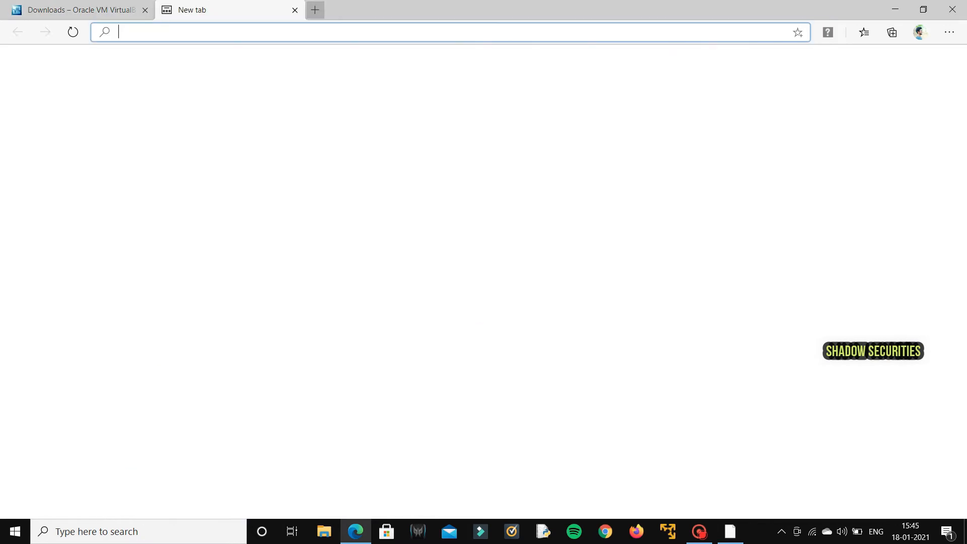
{"action": "type", "text": "kali.org"}
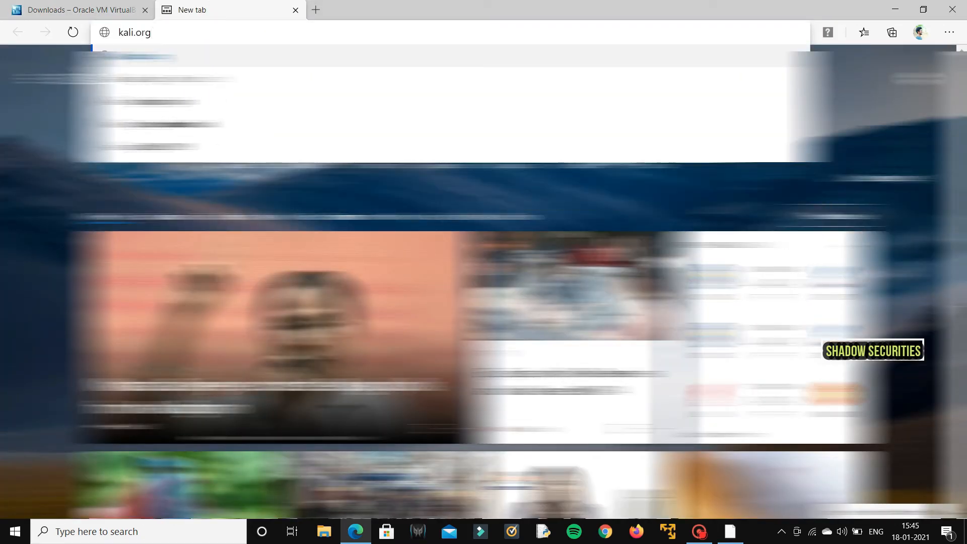
{"action": "key", "text": "Return"}
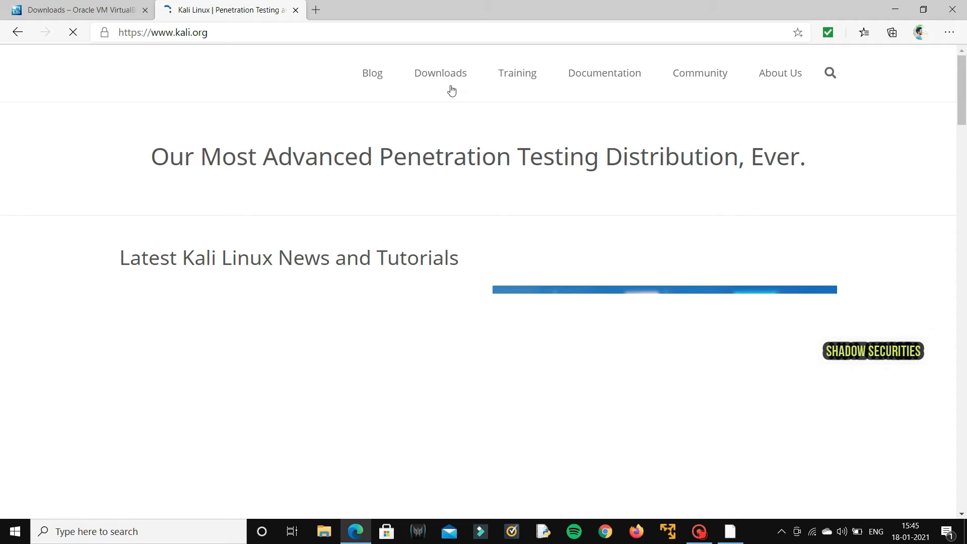
{"action": "mouse_move", "coordinate": [450, 77]}
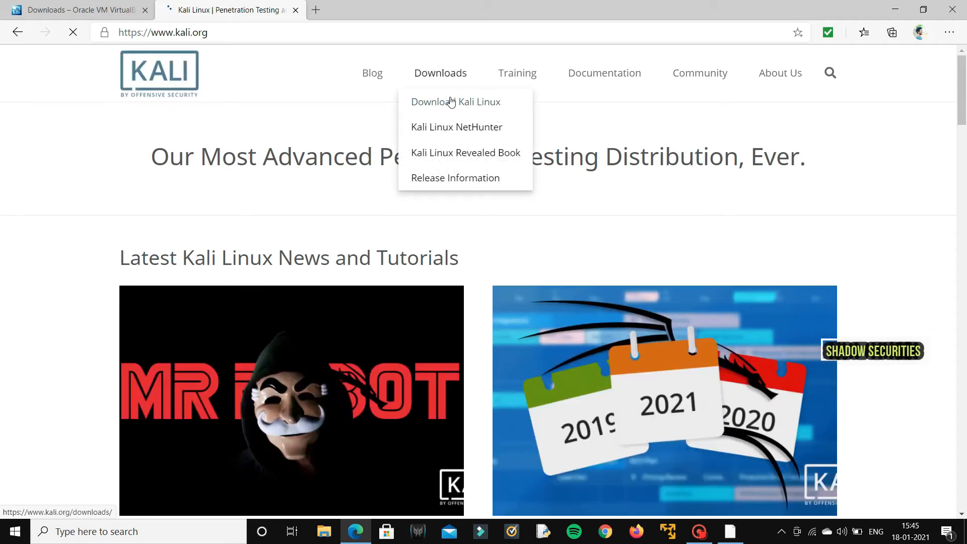
{"action": "left_click", "coordinate": [451, 103]}
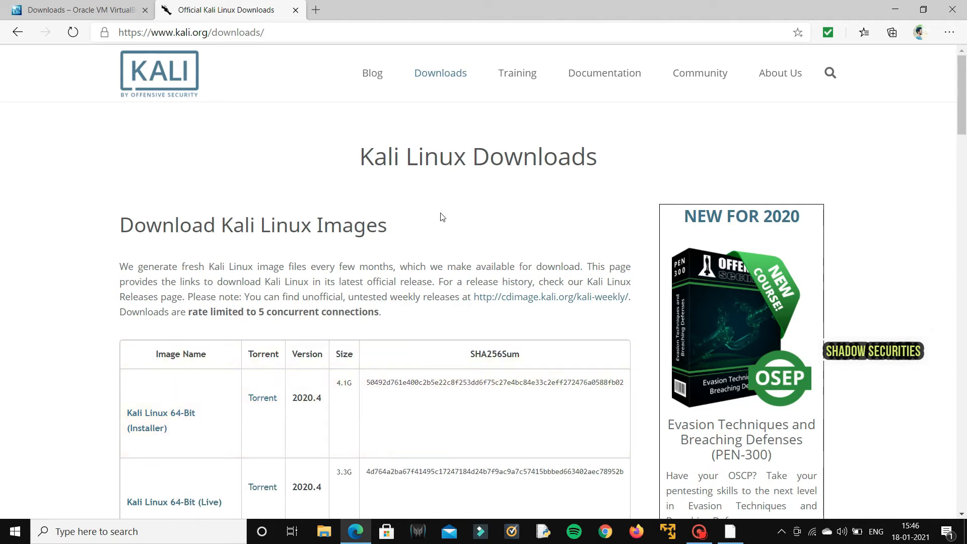
{"action": "left_click", "coordinate": [900, 7]}
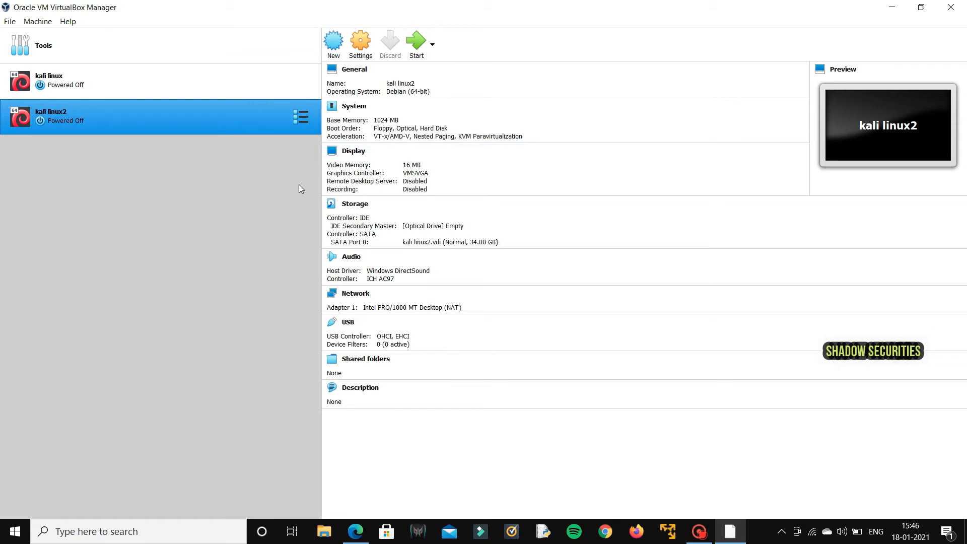
Load the kali-linux-2020.3-installer-amd64 disc image into the empty IDE optical drive in the kali linux2 storage settings.
{"action": "left_click", "coordinate": [363, 59]}
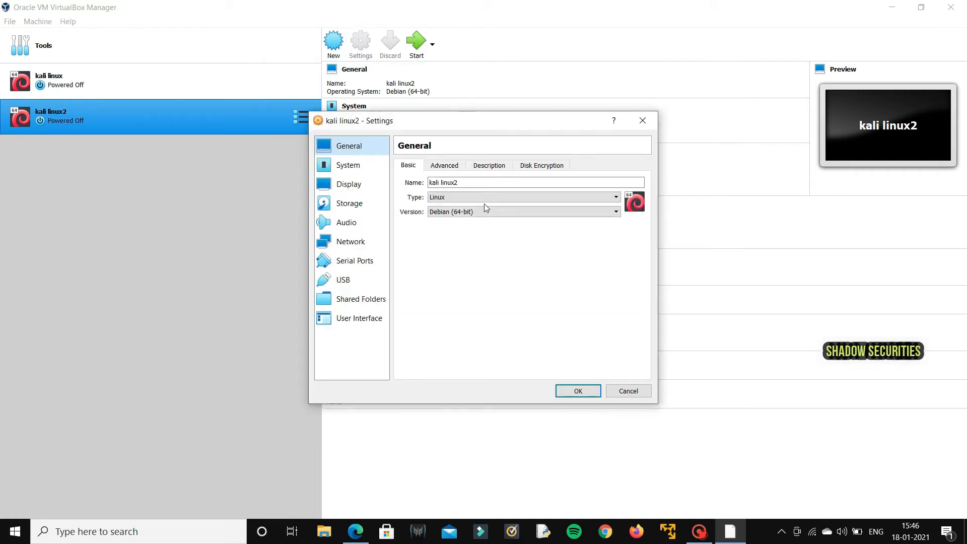
{"action": "left_click", "coordinate": [345, 204]}
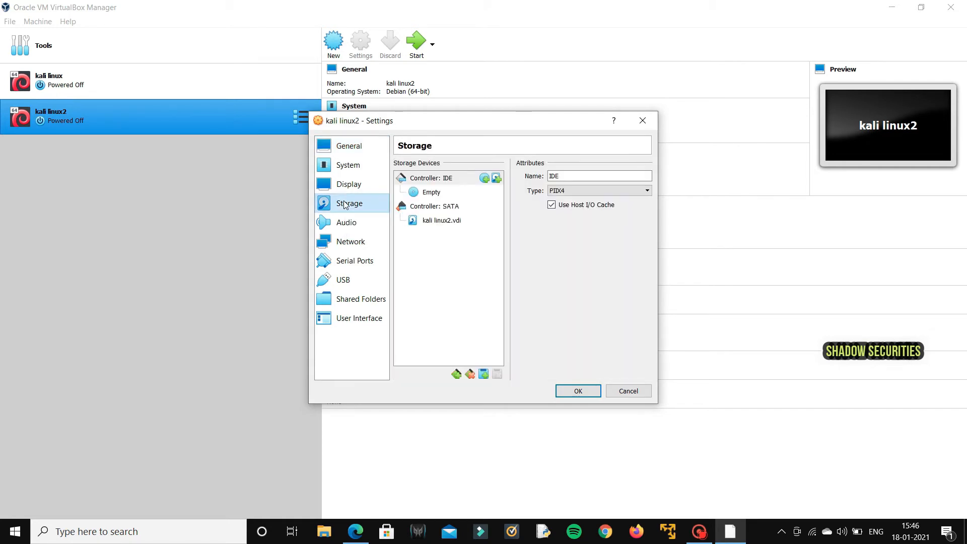
{"action": "left_click", "coordinate": [433, 192]}
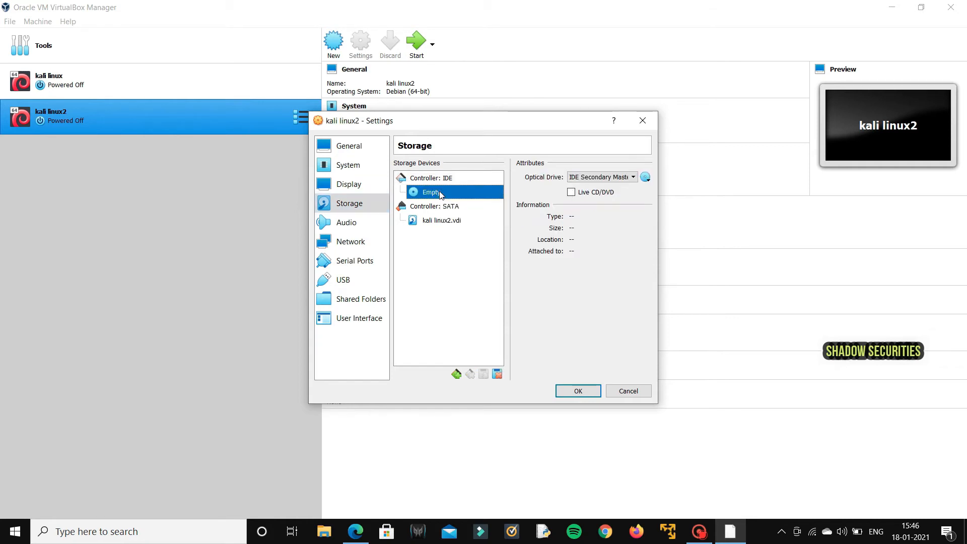
{"action": "left_click", "coordinate": [648, 178]}
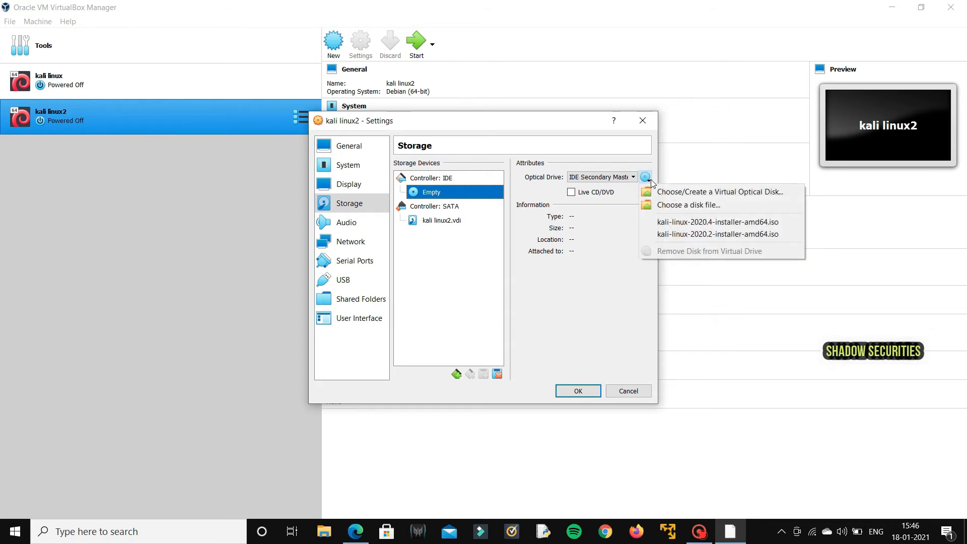
{"action": "left_click", "coordinate": [668, 205]}
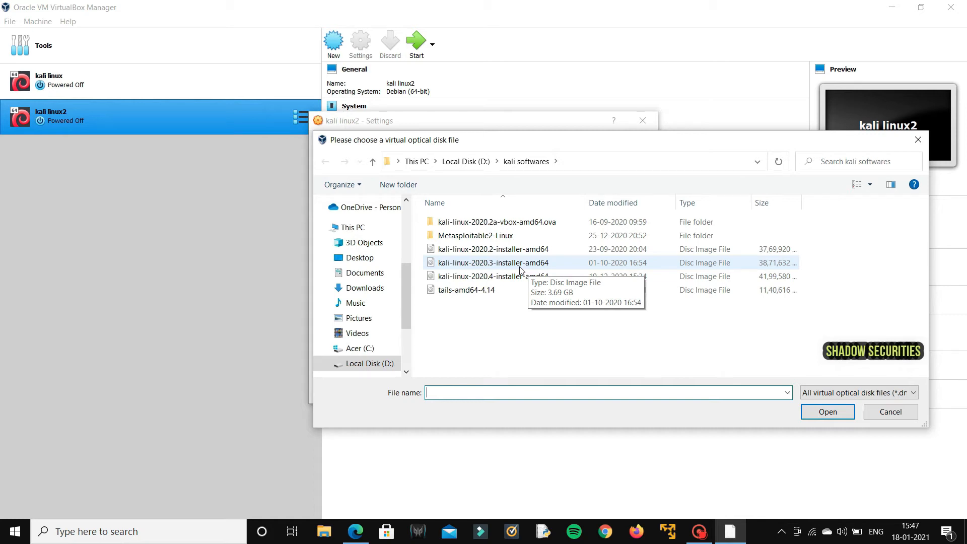
{"action": "left_click", "coordinate": [521, 269]}
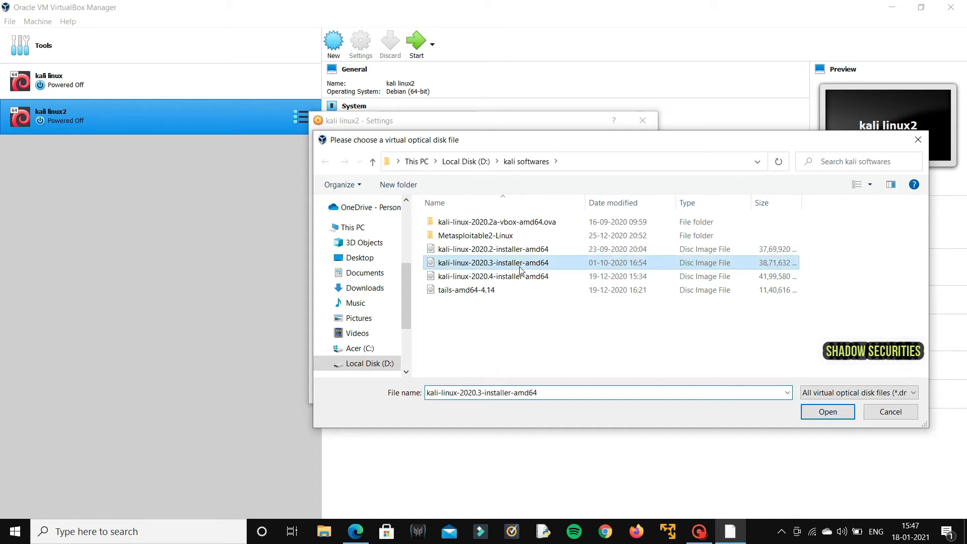
{"action": "left_click", "coordinate": [818, 418]}
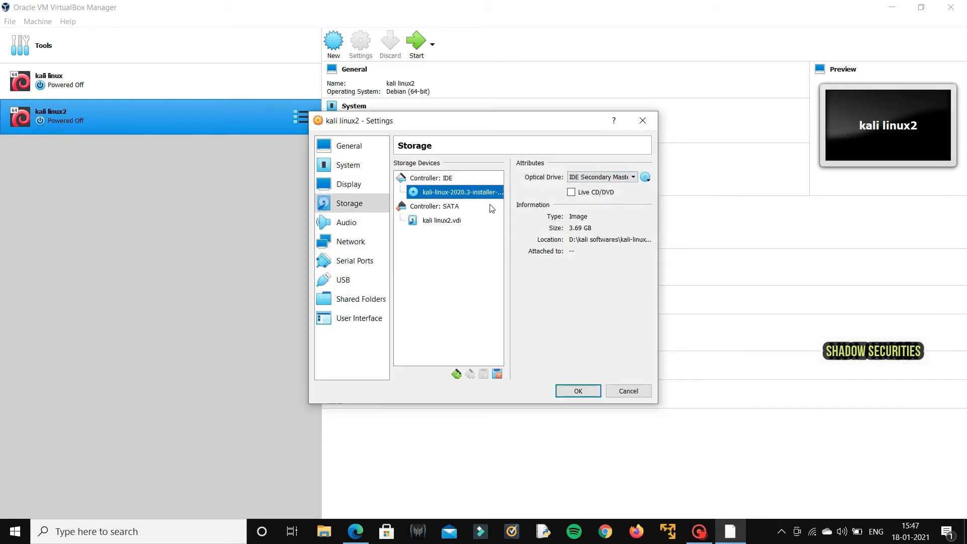
Mark the kali linux2.vdi hard disk as a solid-state drive and hot-pluggable, and save the machine settings.
{"action": "left_click", "coordinate": [465, 223]}
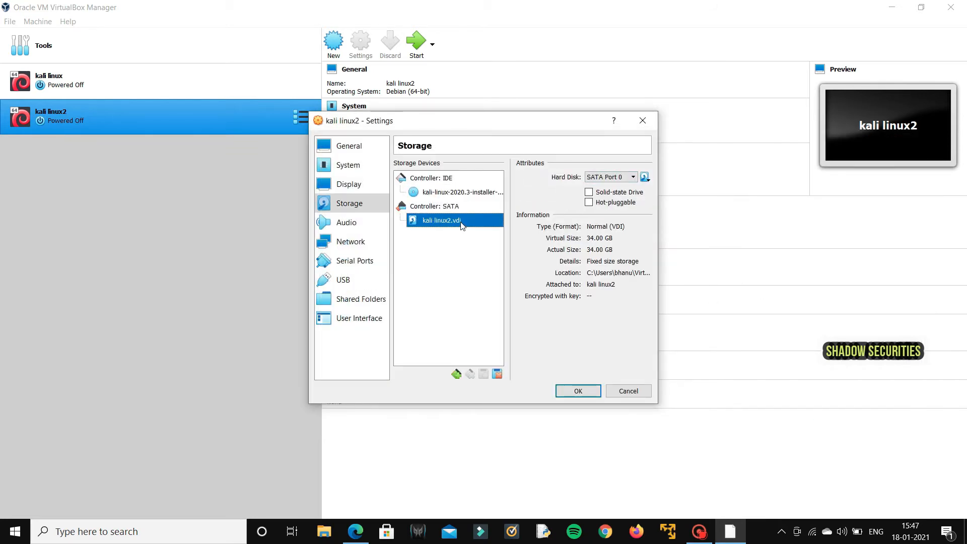
{"action": "left_click", "coordinate": [589, 192]}
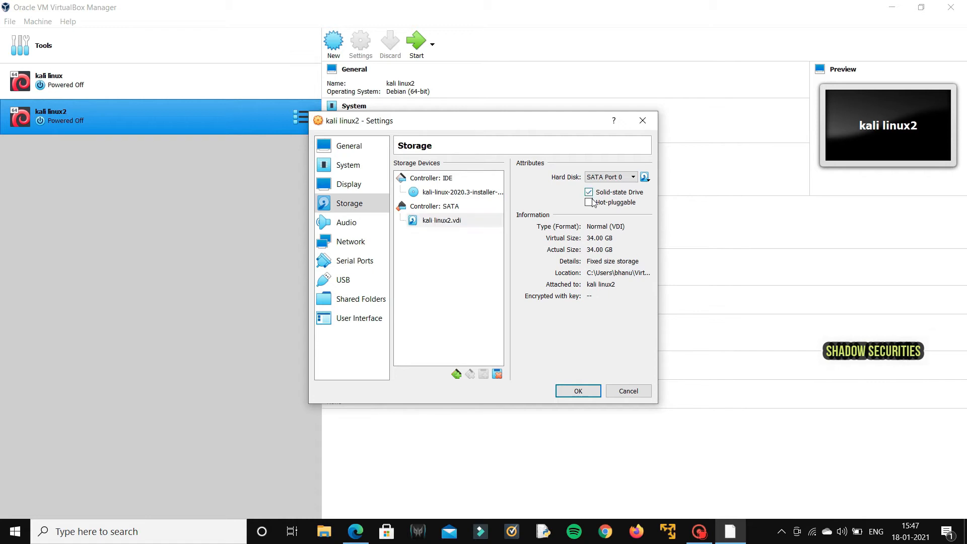
{"action": "left_click", "coordinate": [588, 204]}
{"action": "left_click", "coordinate": [579, 391]}
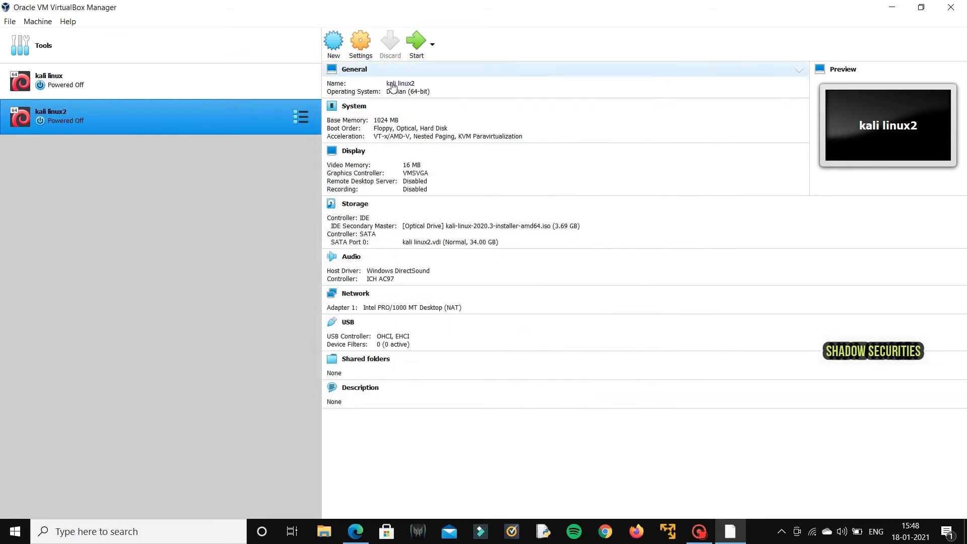
Start the kali linux2 machine in a maximized window and choose Graphical install from the Kali installer menu.
{"action": "left_click", "coordinate": [418, 49]}
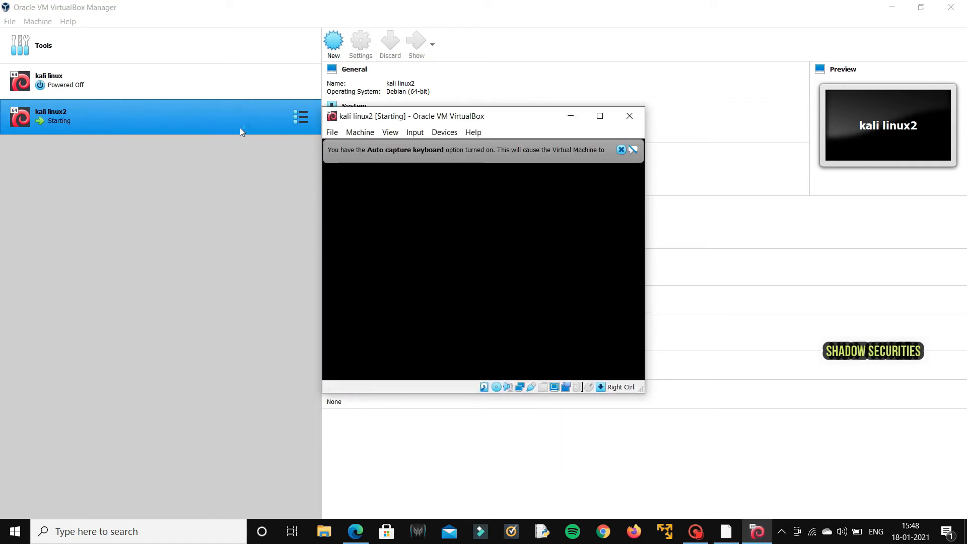
{"action": "left_click", "coordinate": [600, 116]}
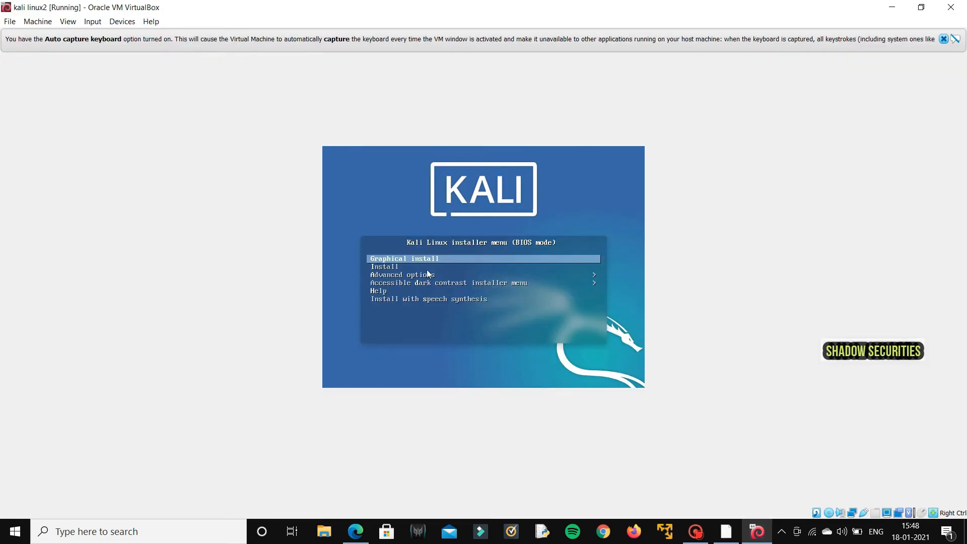
{"action": "key", "text": "Down"}
{"action": "key", "text": "Up"}
{"action": "key", "text": "Down"}
{"action": "key", "text": "Up"}
{"action": "key", "text": "Return"}
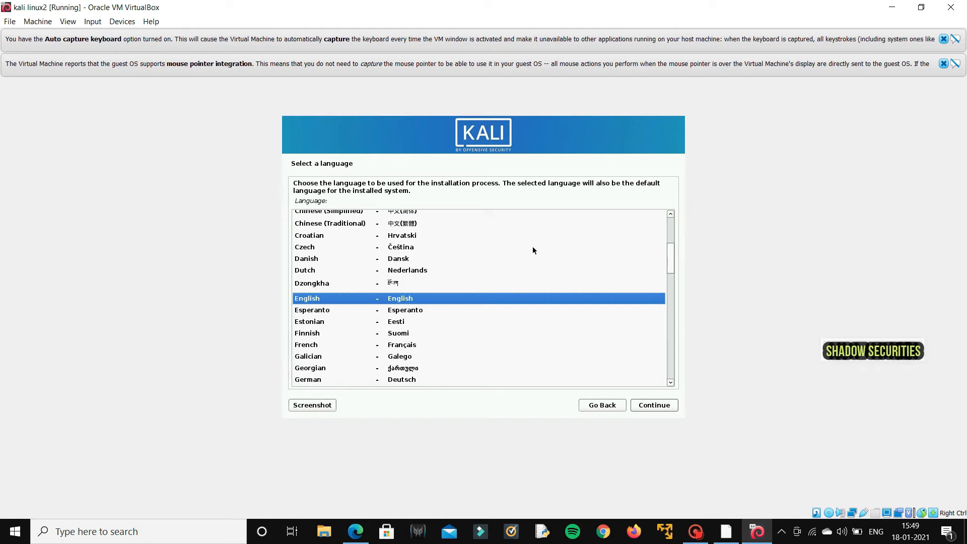
Accept English as the language, United States as the location and American English as the keymap.
{"action": "key", "text": "Return"}
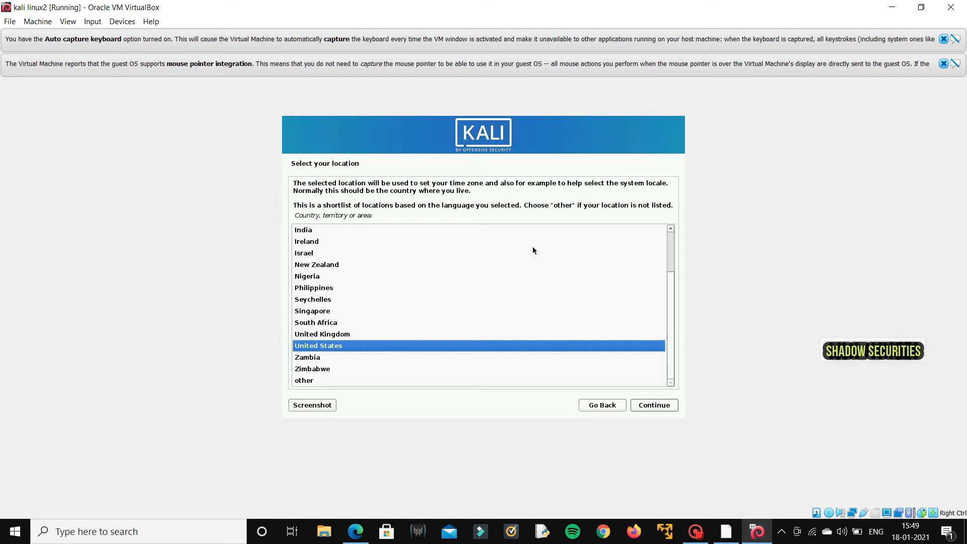
{"action": "key", "text": "Return"}
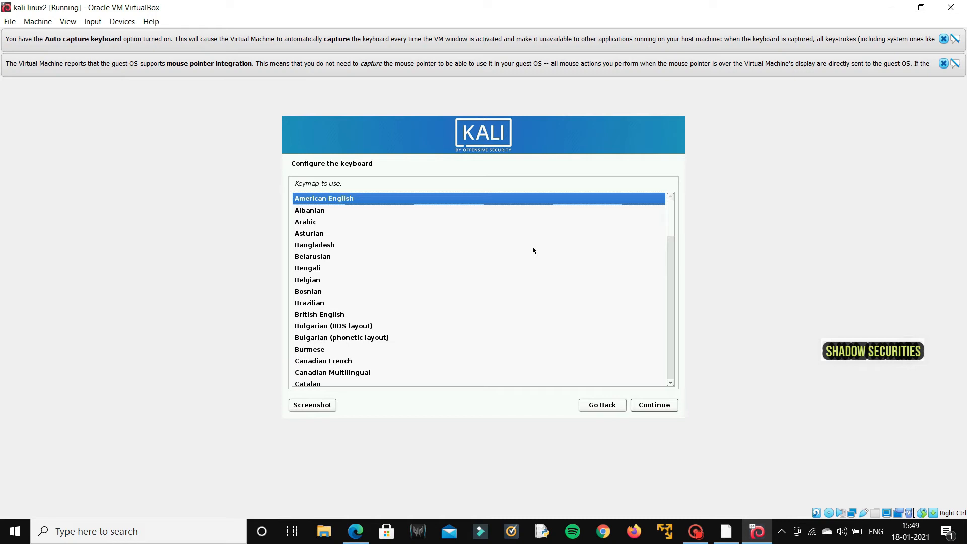
{"action": "key", "text": "Return"}
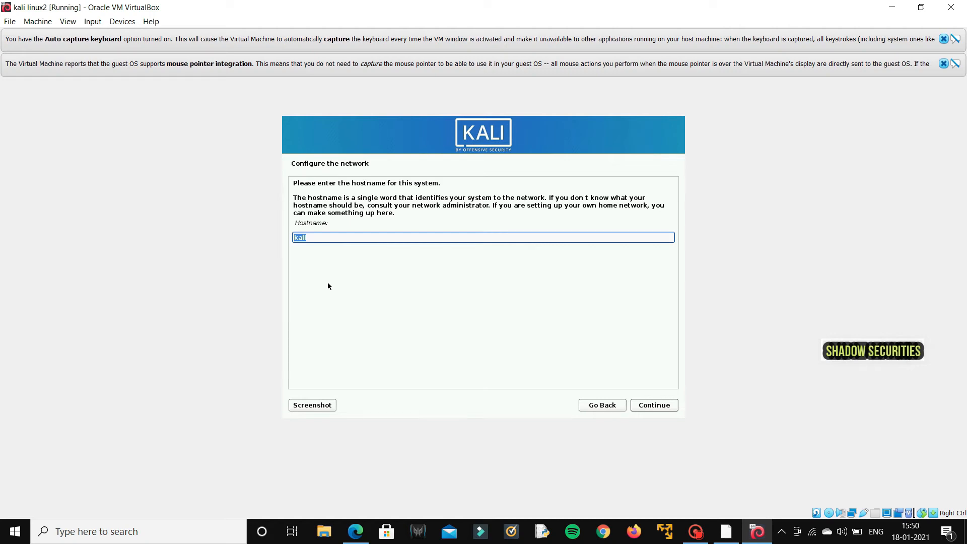
Keep the hostname "kali" and leave the domain name blank in the network configuration.
{"action": "key", "text": "Return"}
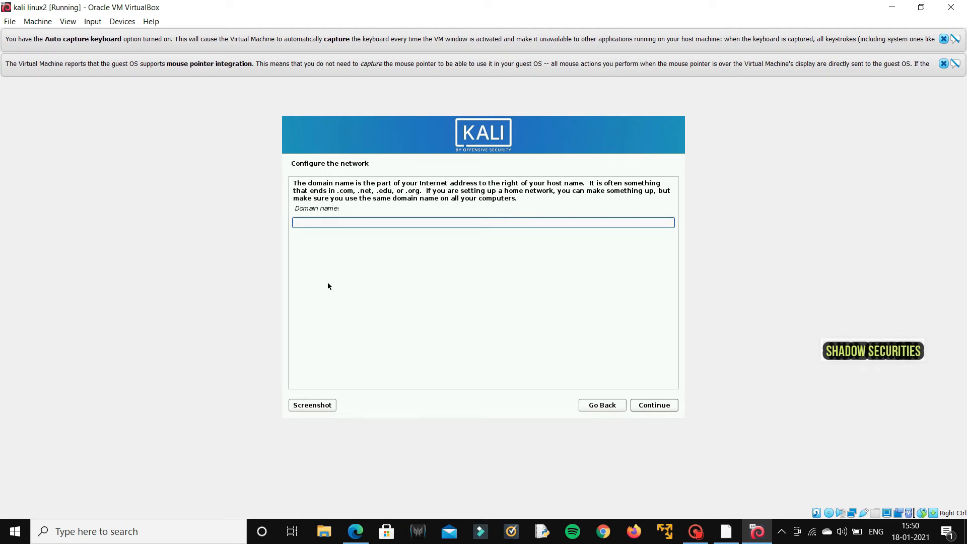
{"action": "key", "text": "Return"}
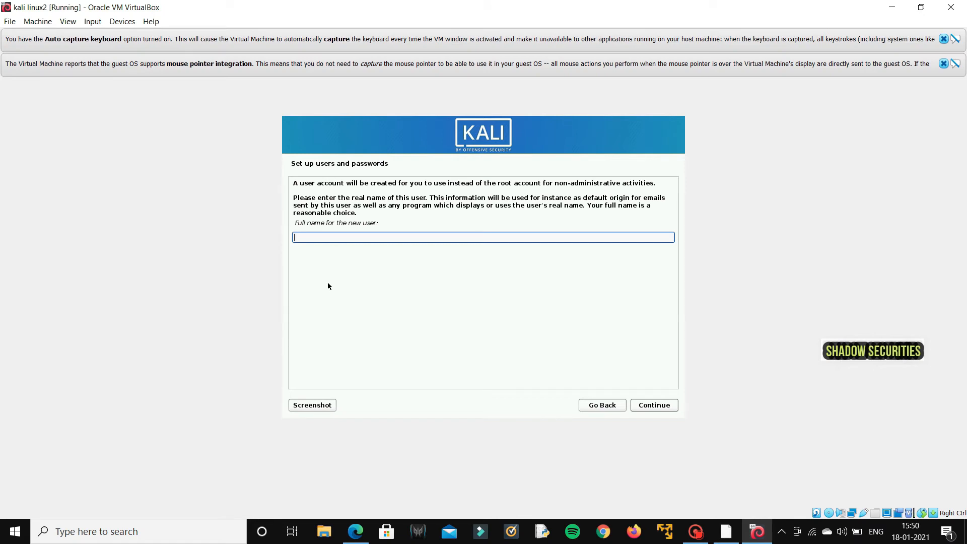
Try to set up the new user account with "shadow" as both full name and username.
{"action": "type", "text": "shadow"}
{"action": "key", "text": "Return"}
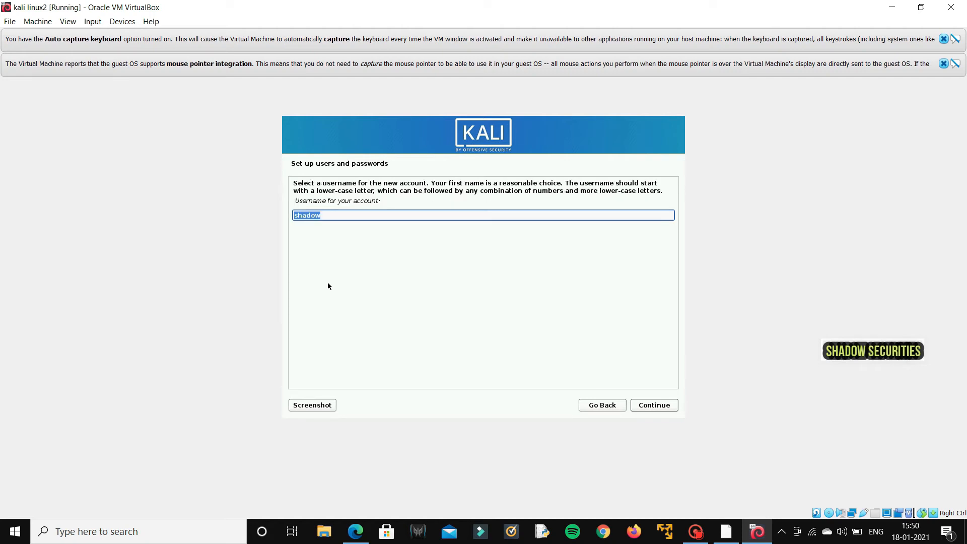
{"action": "key", "text": "Return"}
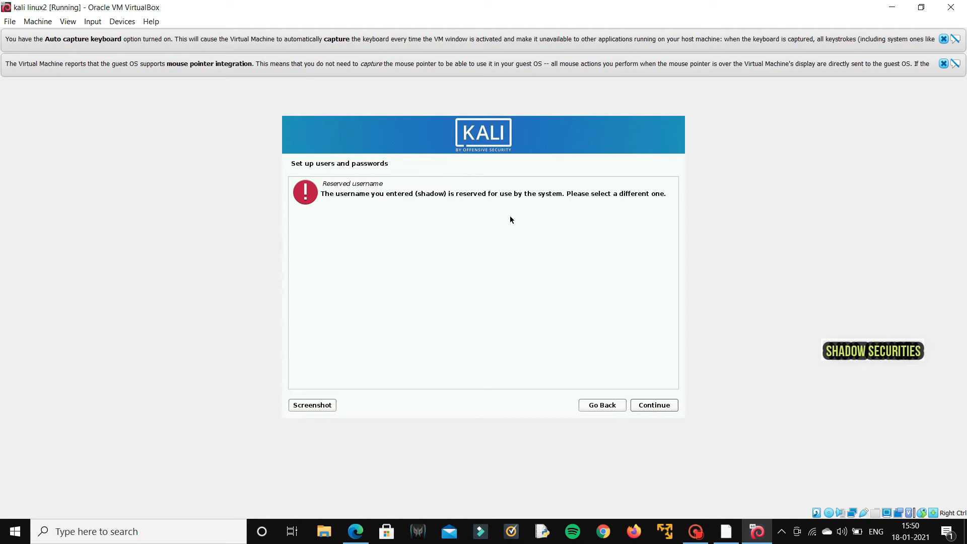
{"action": "left_click", "coordinate": [607, 405]}
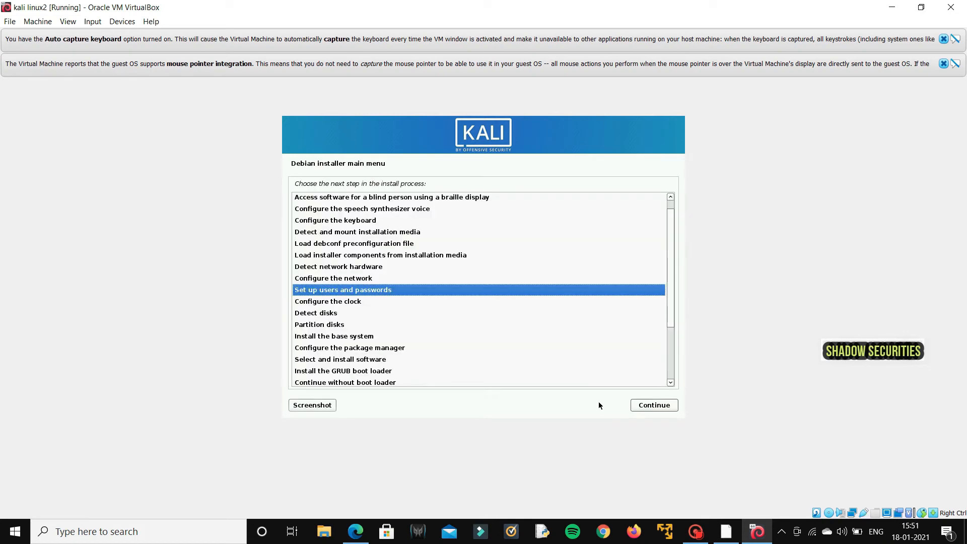
Return to setting up users and passwords, and enter a different full name and username for the new account.
{"action": "double_click", "coordinate": [353, 290]}
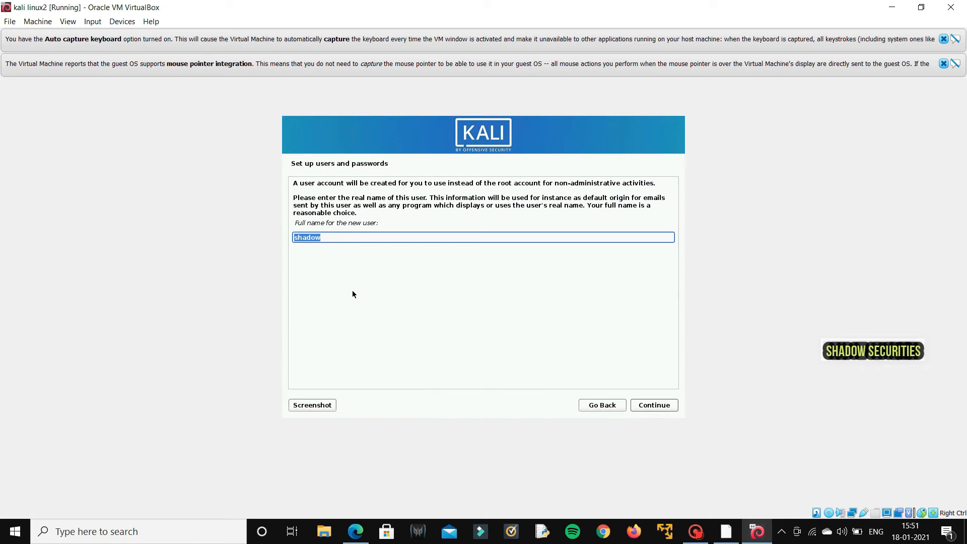
{"action": "key", "text": "BackSpace"}
{"action": "type", "text": "basha"}
{"action": "key", "text": "Return"}
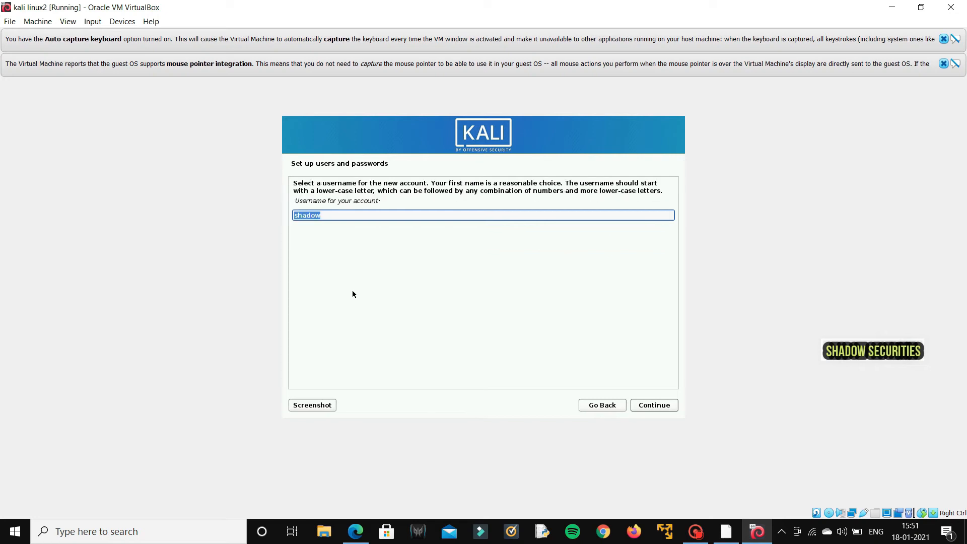
{"action": "key", "text": "BackSpace"}
{"action": "type", "text": "basha"}
{"action": "key", "text": "Return"}
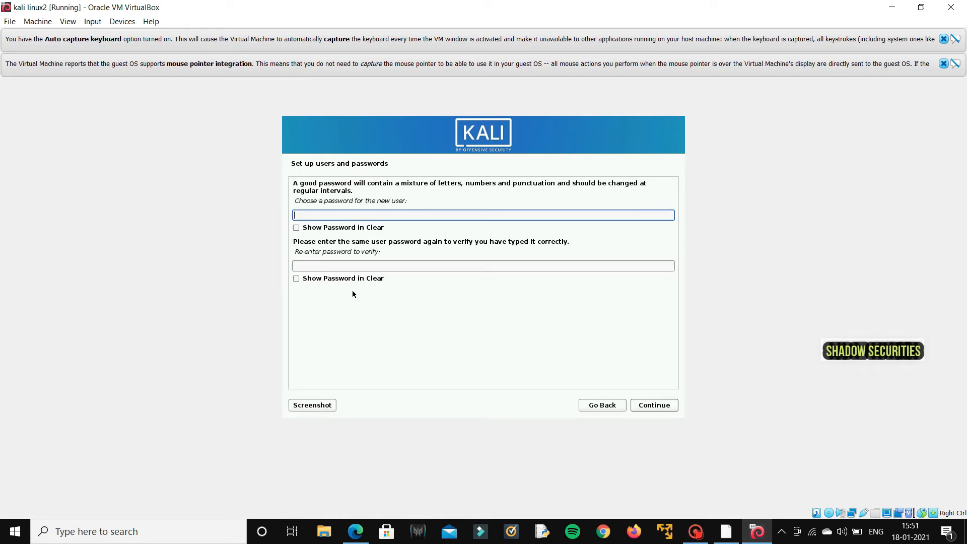
Enter the new user's account password, re-enter it for verification, and continue.
{"action": "type", "text": "●●●"}
{"action": "key", "text": "BackSpace"}
{"action": "type", "text": "●●●"}
{"action": "key", "text": "Num_Lock"}
{"action": "type", "text": "●●●●"}
{"action": "left_click", "coordinate": [319, 262]}
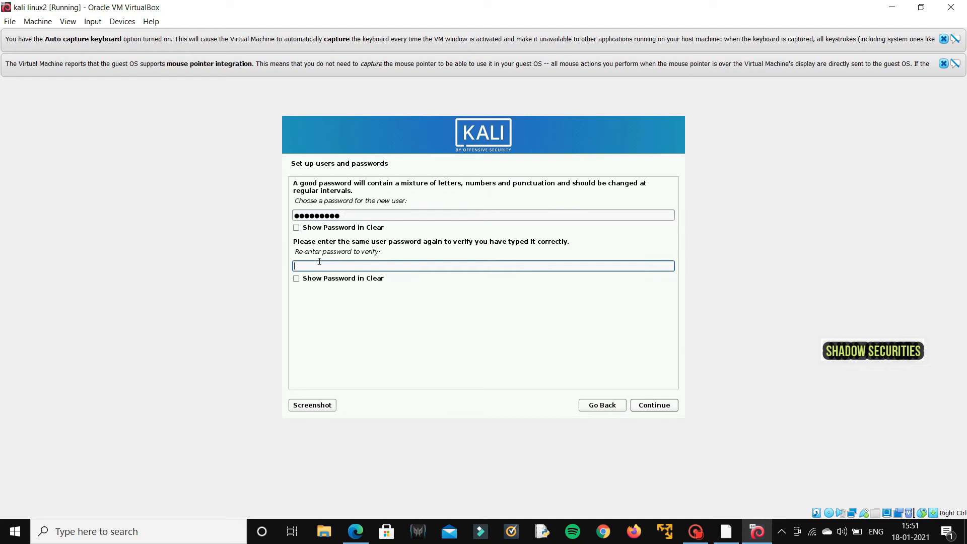
{"action": "type", "text": "●●●●●●●●●"}
{"action": "key", "text": "Return"}
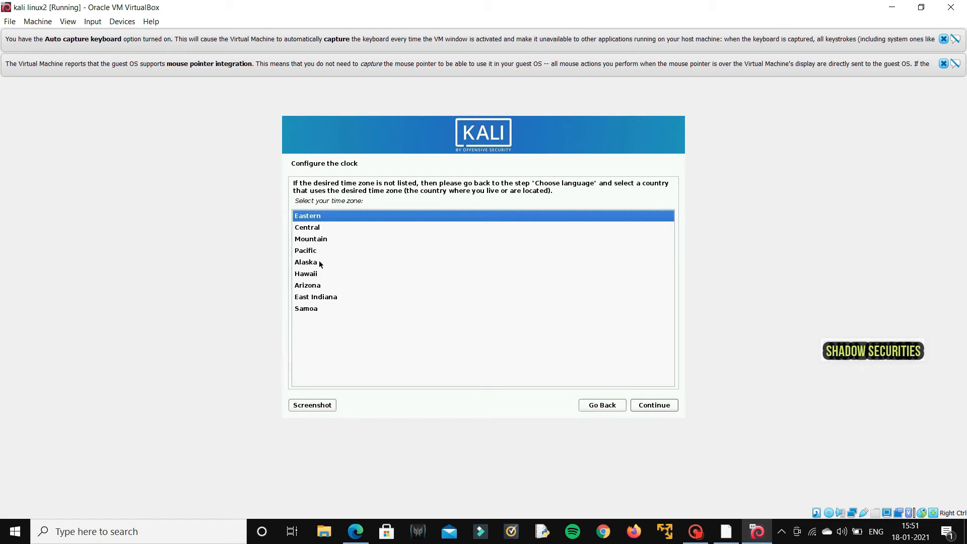
Accept the Eastern time zone and choose Manual as the disk partitioning method.
{"action": "key", "text": "Return"}
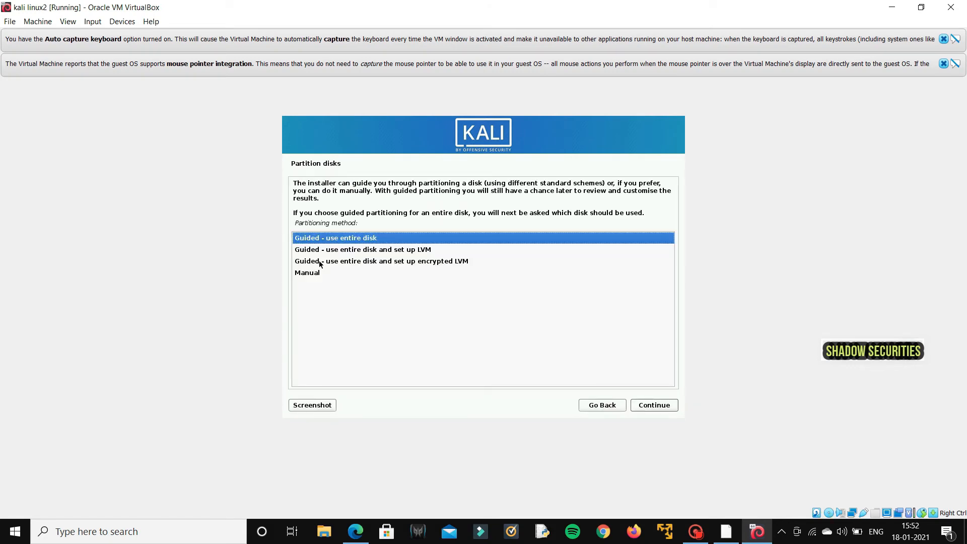
{"action": "key", "text": "Down"}
{"action": "key", "text": "Down"}
{"action": "key", "text": "Down"}
{"action": "key", "text": "Return"}
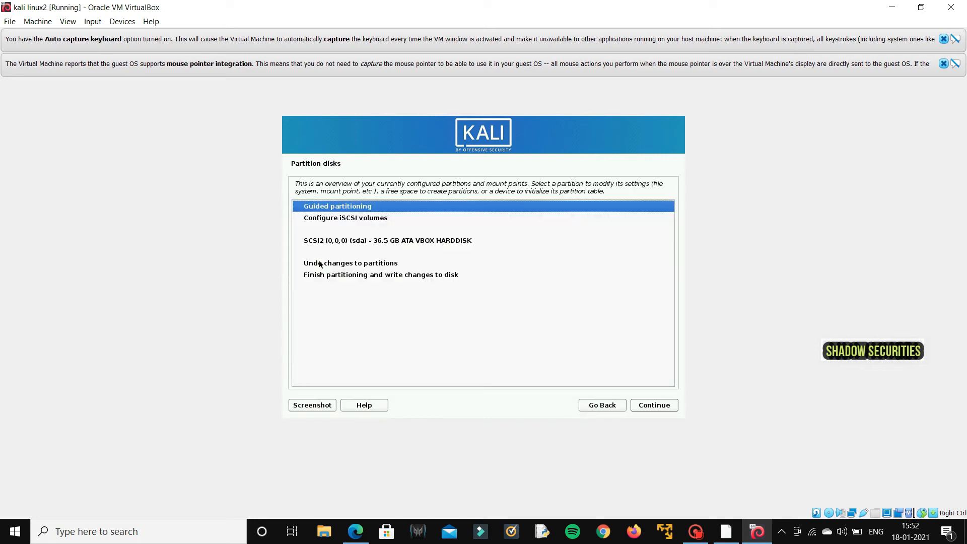
Create a new empty partition table on the SCSI2 (0,0,0) (sda) VBOX hard disk.
{"action": "key", "text": "Down"}
{"action": "key", "text": "Down"}
{"action": "key", "text": "Down"}
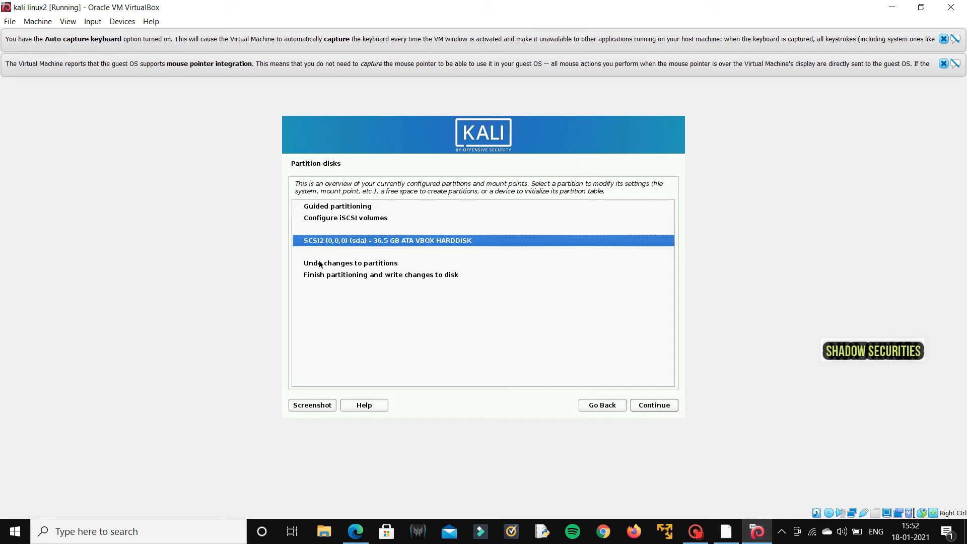
{"action": "key", "text": "Return"}
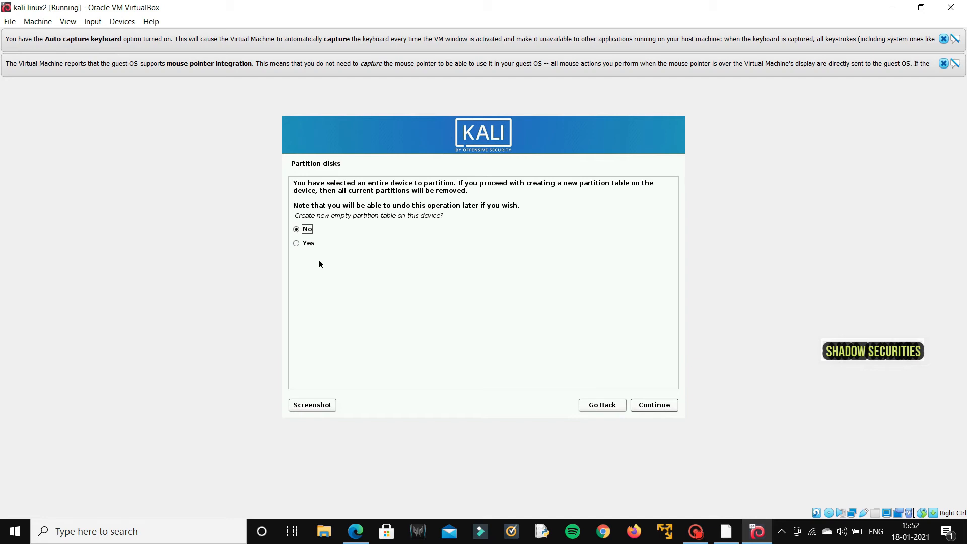
{"action": "key", "text": "Down"}
{"action": "key", "text": "Return"}
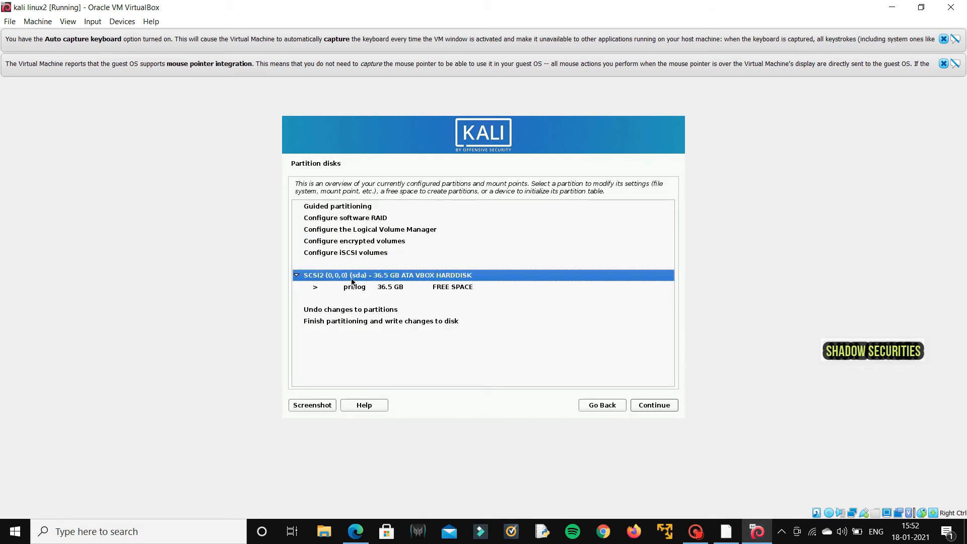
Create a 20 GB primary partition at the beginning of the disk's free space.
{"action": "left_click", "coordinate": [383, 291]}
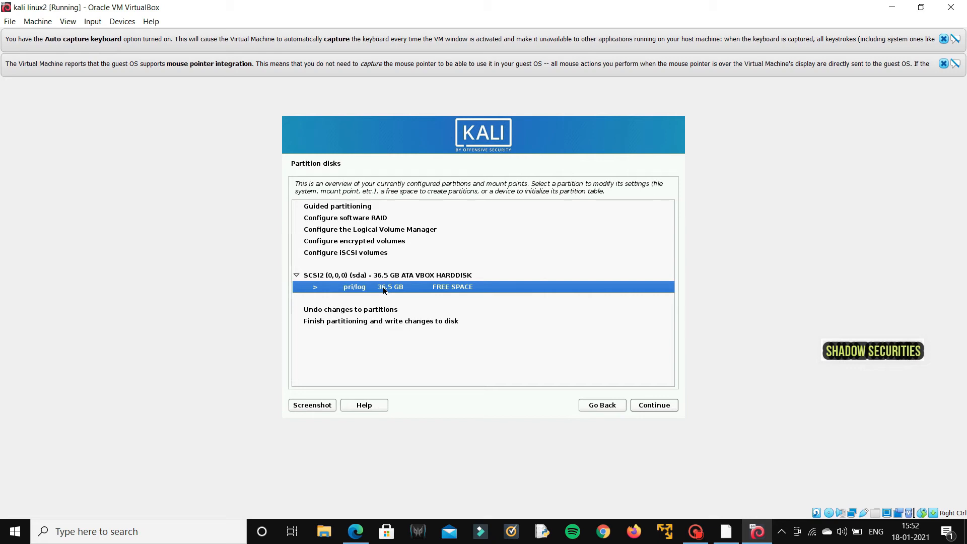
{"action": "double_click", "coordinate": [412, 289]}
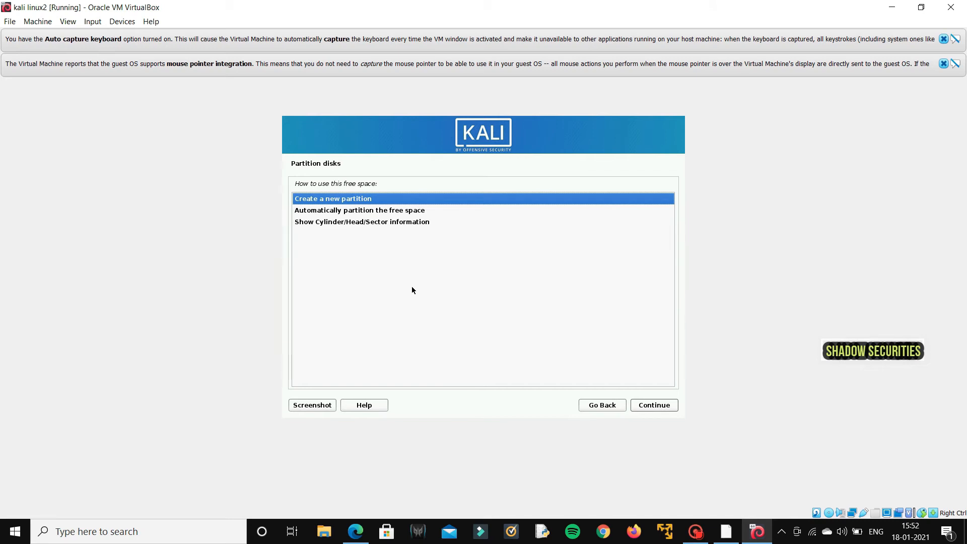
{"action": "key", "text": "Return"}
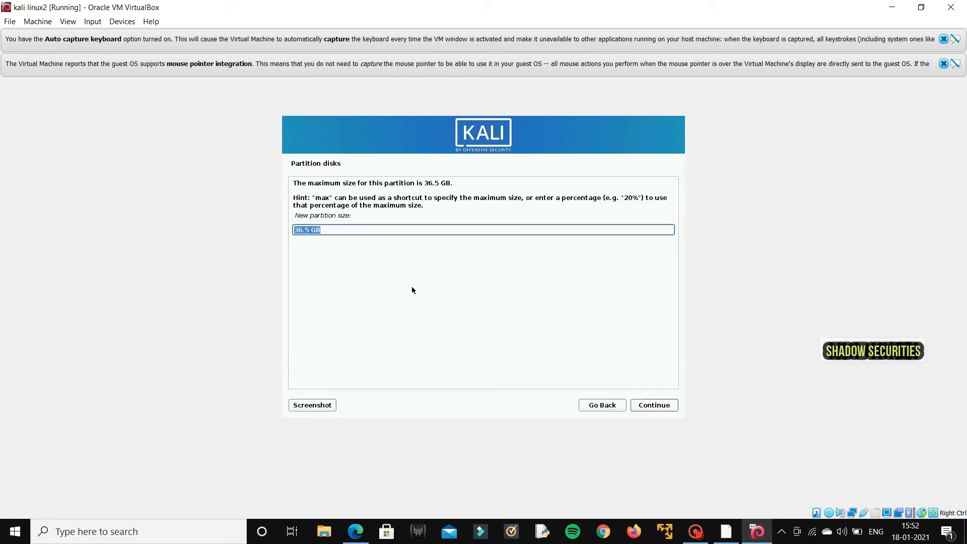
{"action": "left_click", "coordinate": [309, 231]}
{"action": "key", "text": "BackSpace"}
{"action": "key", "text": "BackSpace"}
{"action": "key", "text": "BackSpace"}
{"action": "key", "text": "BackSpace"}
{"action": "type", "text": "20"}
{"action": "key", "text": "Return"}
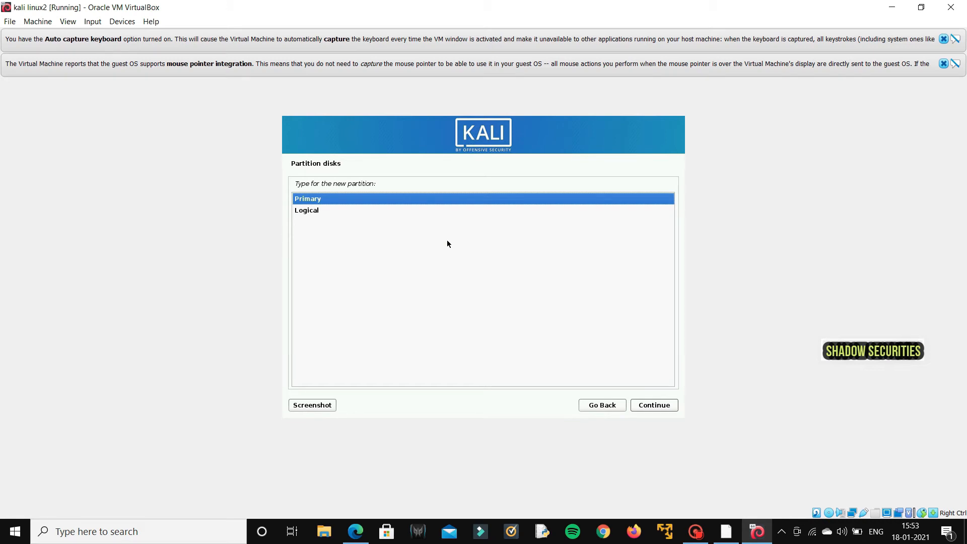
{"action": "key", "text": "Return"}
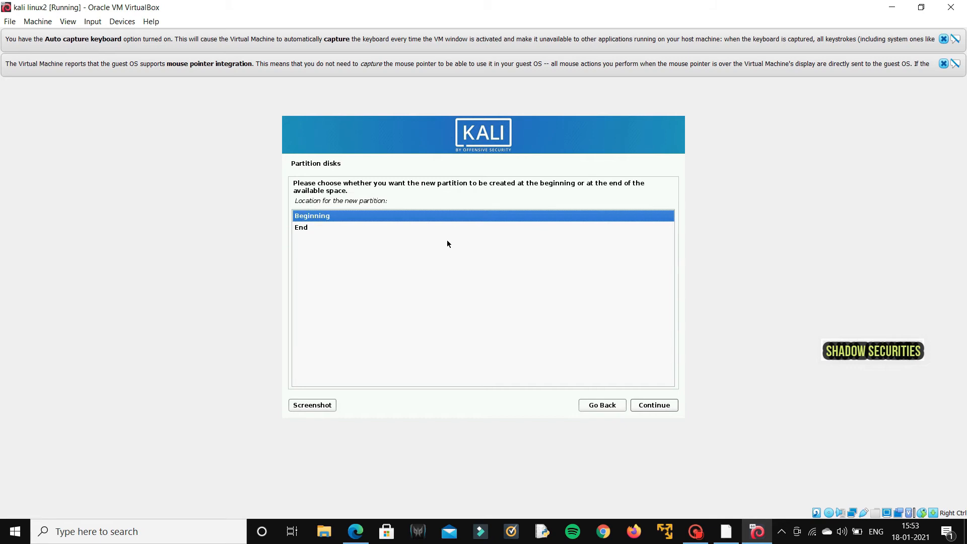
{"action": "key", "text": "Return"}
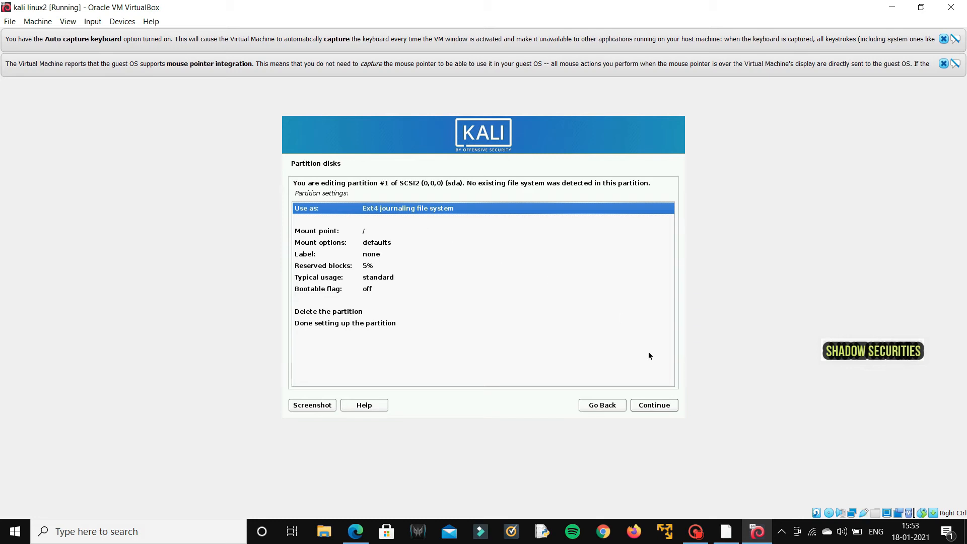
Accept the Ext4 file system and mount point / for partition #1 and finish setting it up.
{"action": "key", "text": "Down"}
{"action": "key", "text": "Down"}
{"action": "key", "text": "Down"}
{"action": "key", "text": "Down"}
{"action": "key", "text": "Down"}
{"action": "key", "text": "Down"}
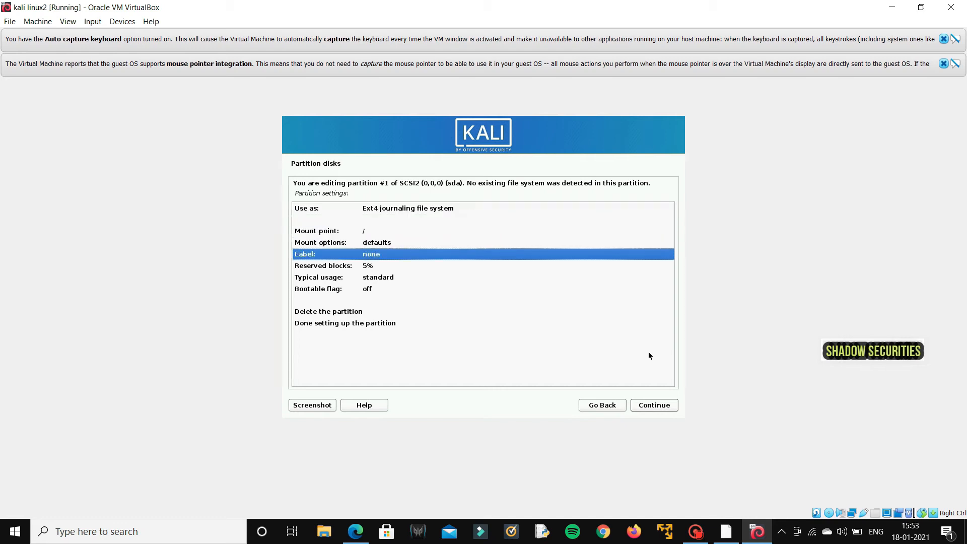
{"action": "key", "text": "Down"}
{"action": "key", "text": "Down"}
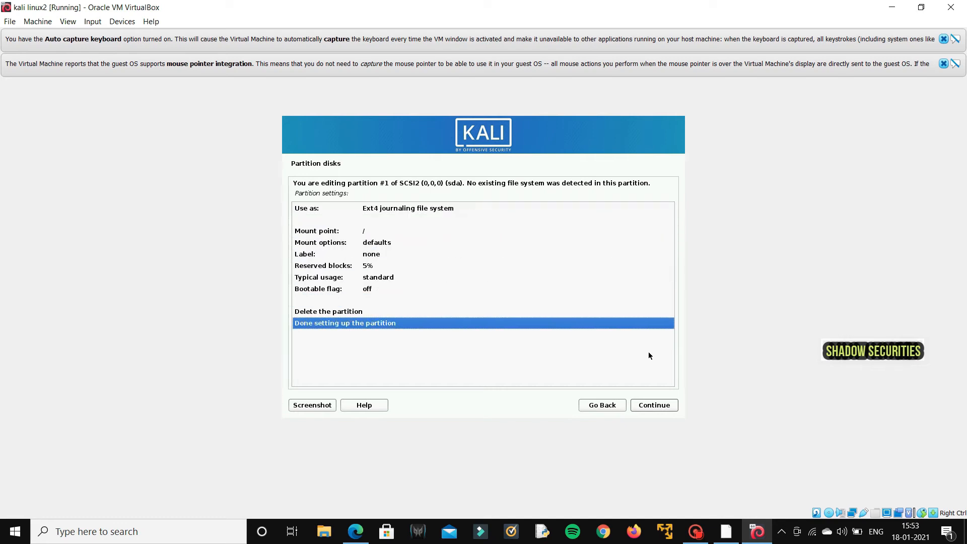
{"action": "key", "text": "Return"}
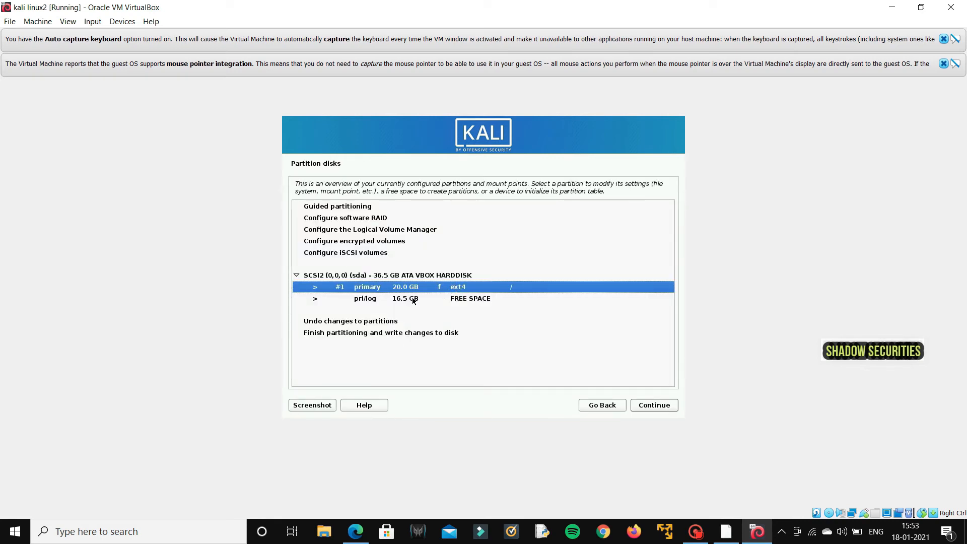
Create a 10 GB primary partition at the beginning of the remaining free space.
{"action": "left_click", "coordinate": [392, 301]}
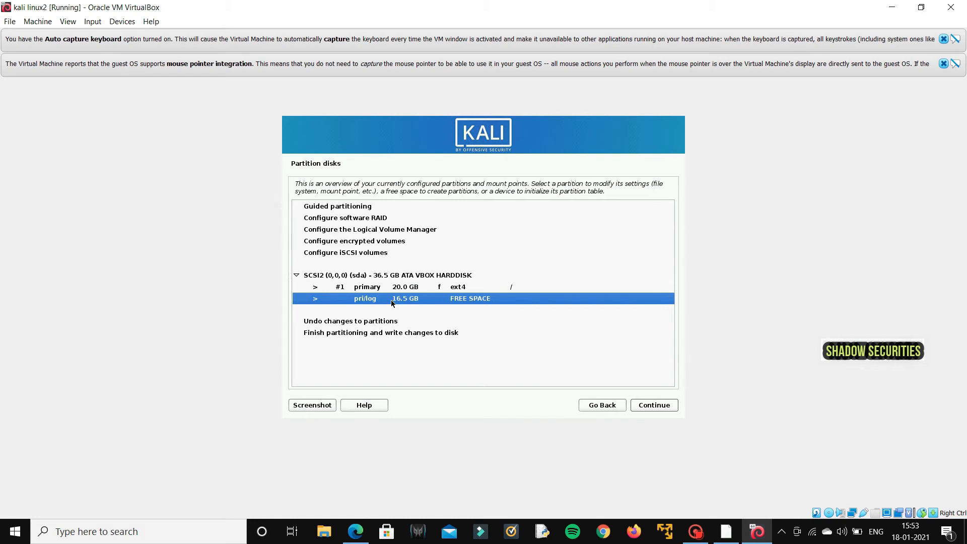
{"action": "double_click", "coordinate": [391, 302]}
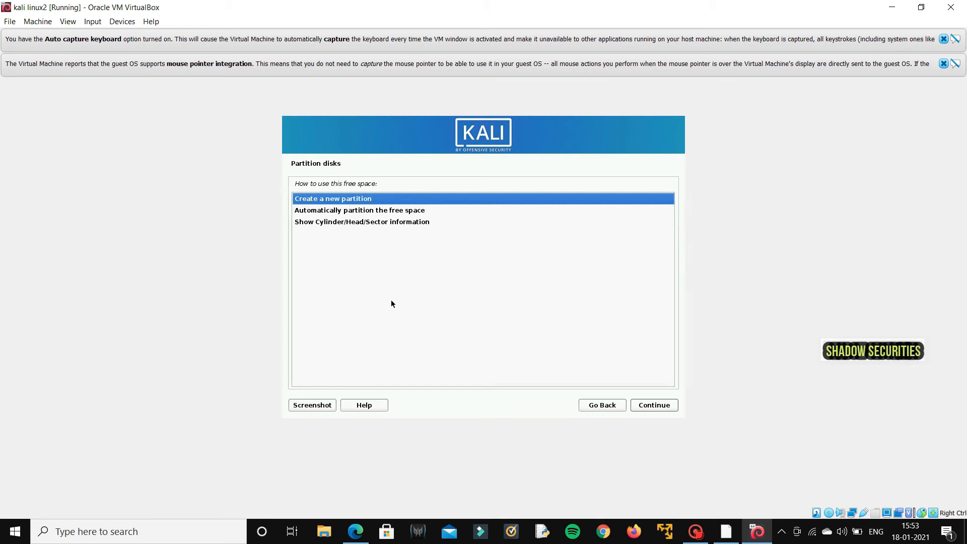
{"action": "key", "text": "Return"}
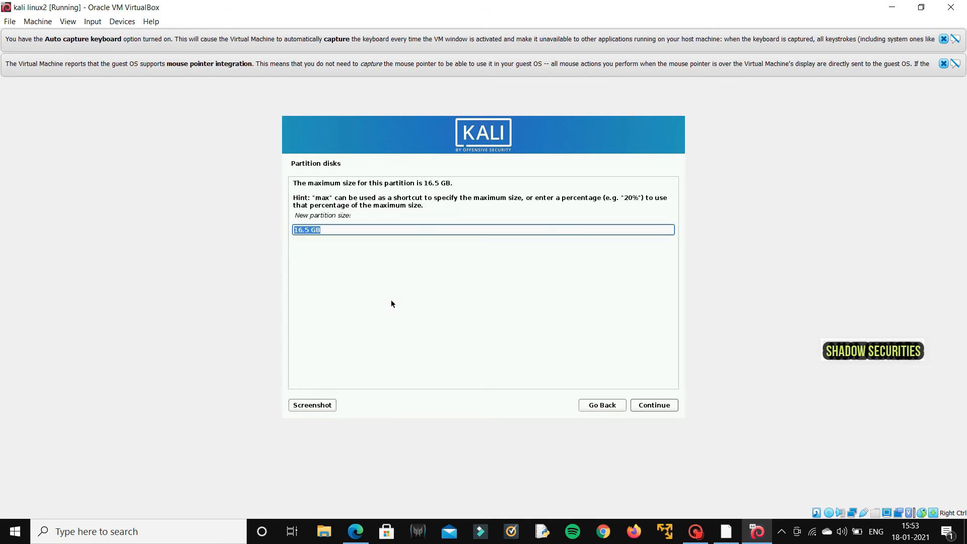
{"action": "key", "text": "Home"}
{"action": "key", "text": "Right"}
{"action": "key", "text": "Right"}
{"action": "key", "text": "Right"}
{"action": "key", "text": "BackSpace"}
{"action": "key", "text": "BackSpace"}
{"action": "key", "text": "BackSpace"}
{"action": "type", "text": "0"}
{"action": "key", "text": "Return"}
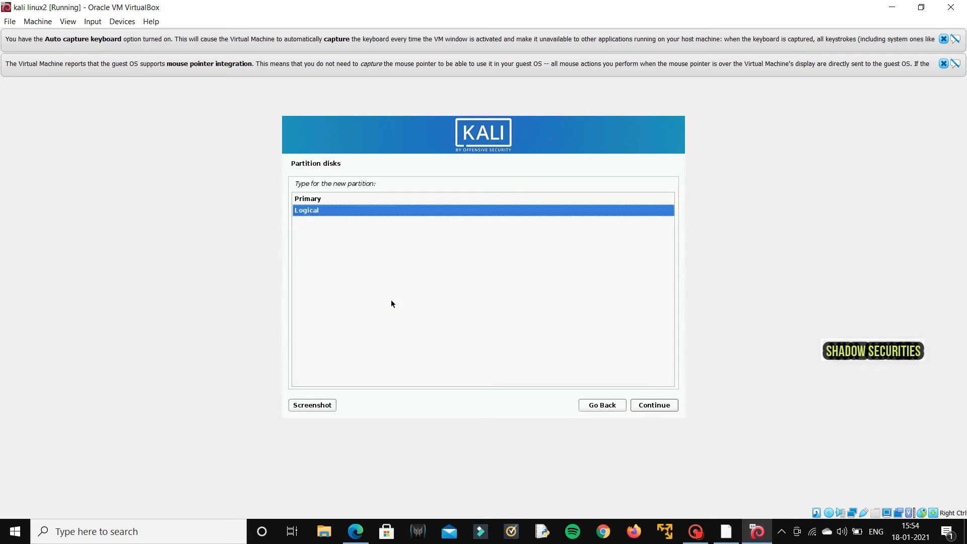
{"action": "key", "text": "Up"}
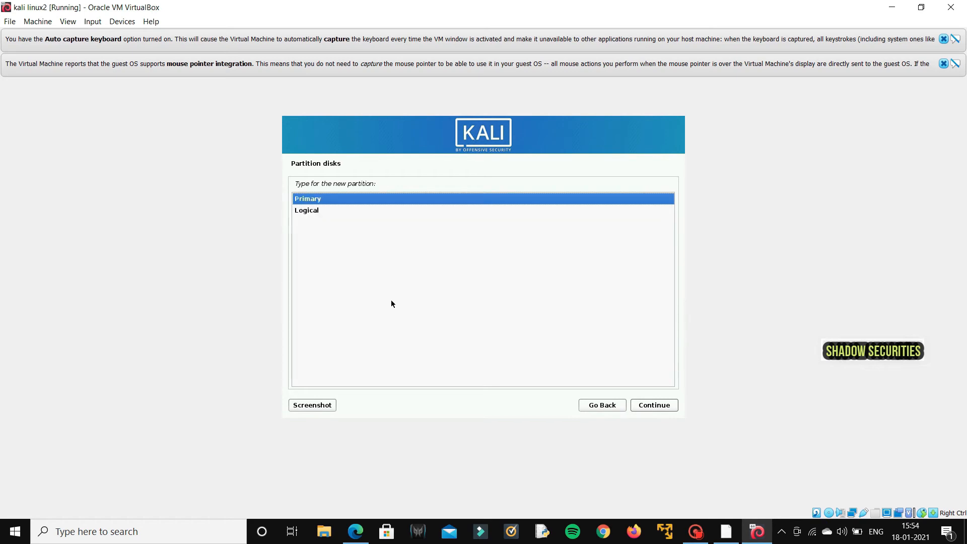
{"action": "key", "text": "Return"}
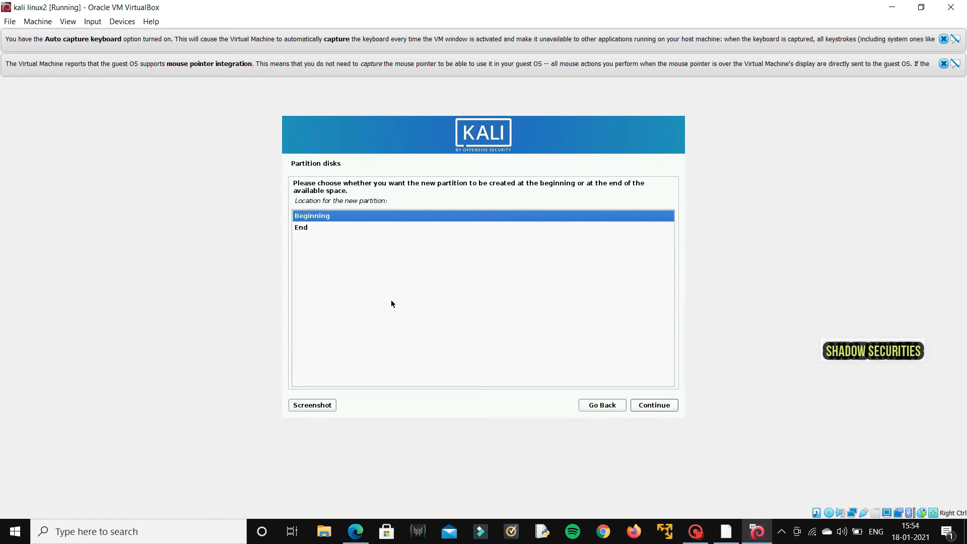
{"action": "key", "text": "Return"}
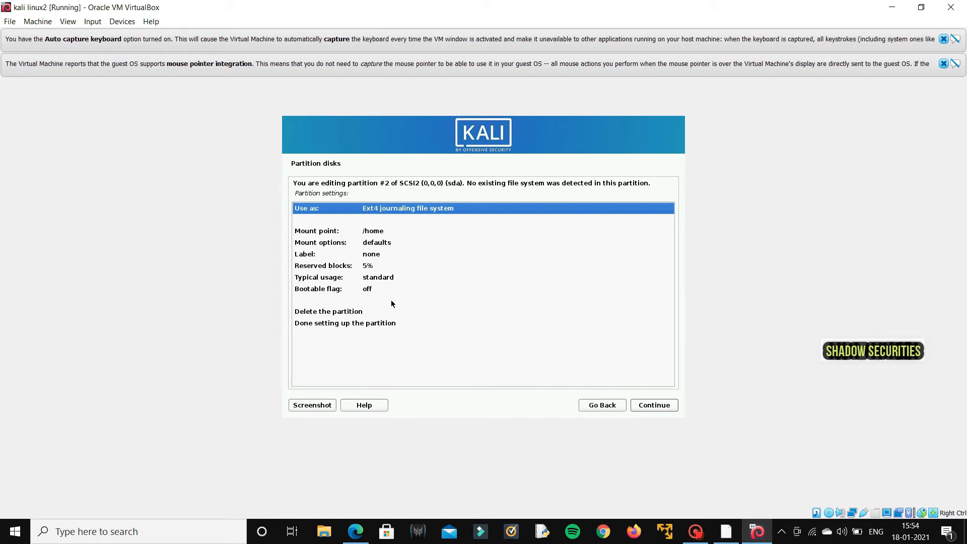
Accept the Ext4 file system and mount point /home for partition #2 and finish setting it up.
{"action": "key", "text": "Down"}
{"action": "key", "text": "Down"}
{"action": "key", "text": "Down"}
{"action": "key", "text": "Down"}
{"action": "key", "text": "Down"}
{"action": "key", "text": "Down"}
{"action": "key", "text": "Down"}
{"action": "key", "text": "Down"}
{"action": "key", "text": "Down"}
{"action": "key", "text": "Down"}
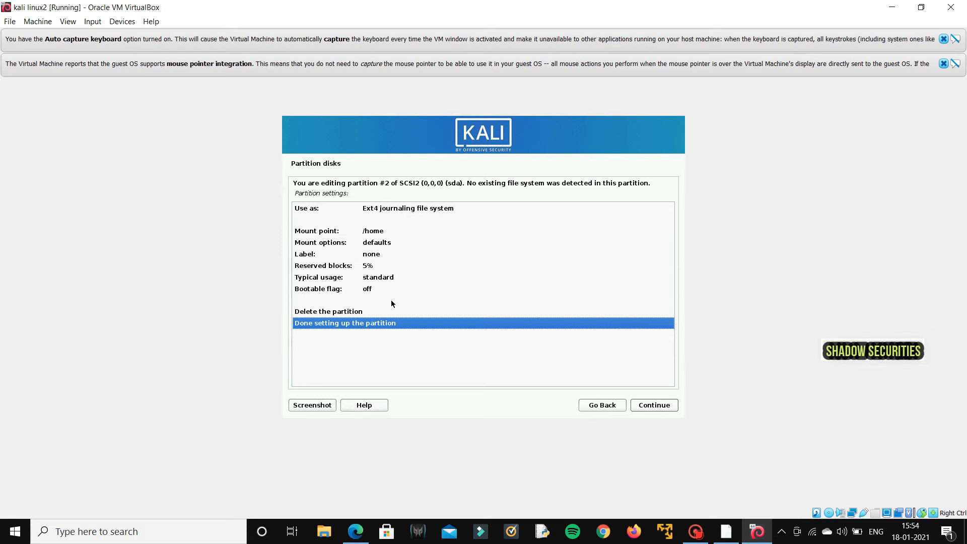
{"action": "key", "text": "Return"}
Create a logical partition that uses all of the remaining 6.5 GB of free space.
{"action": "key", "text": "Down"}
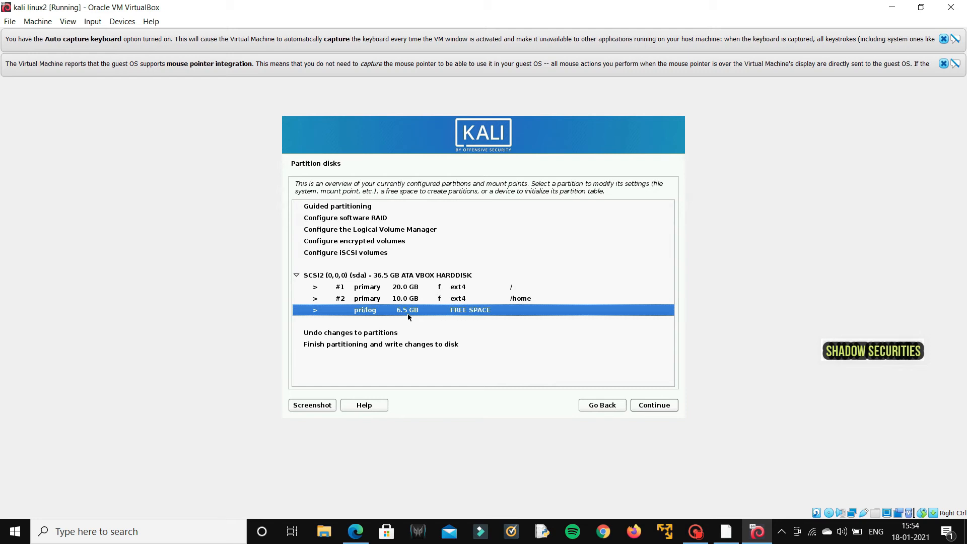
{"action": "double_click", "coordinate": [408, 311]}
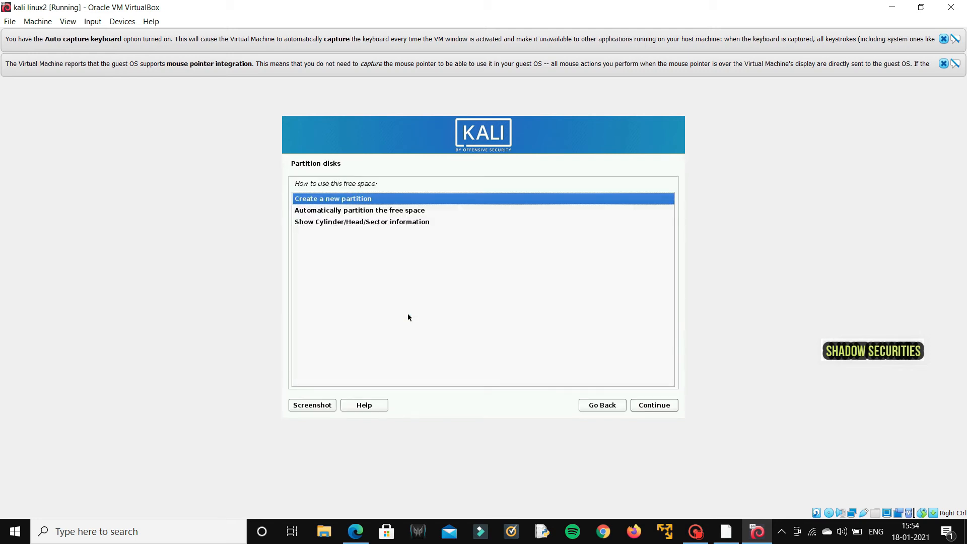
{"action": "key", "text": "Return"}
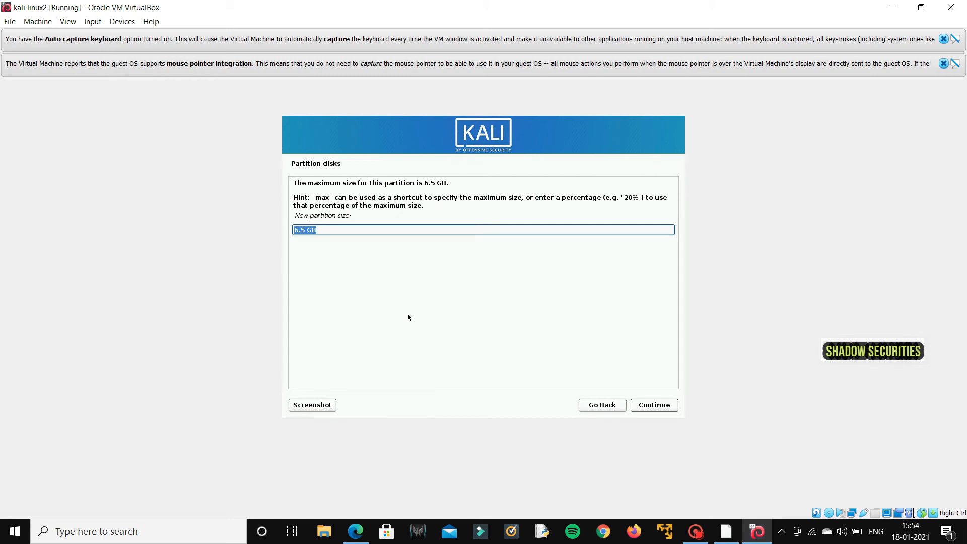
{"action": "key", "text": "Return"}
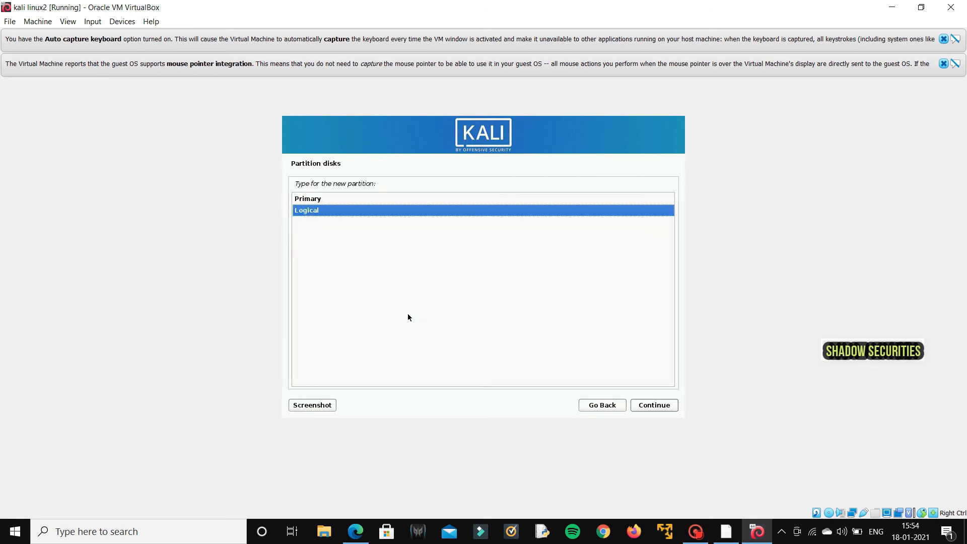
{"action": "key", "text": "Return"}
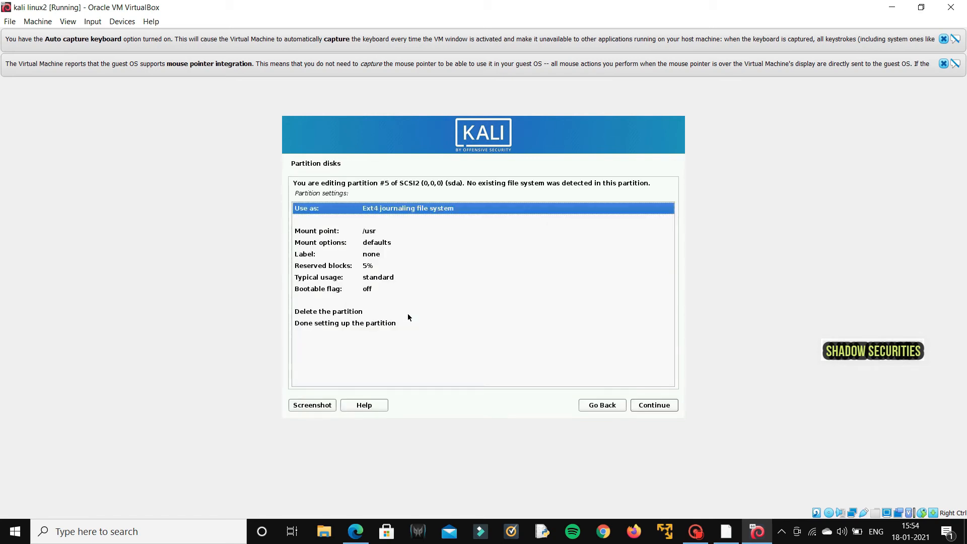
Set the new logical partition to be used as swap area.
{"action": "key", "text": "Return"}
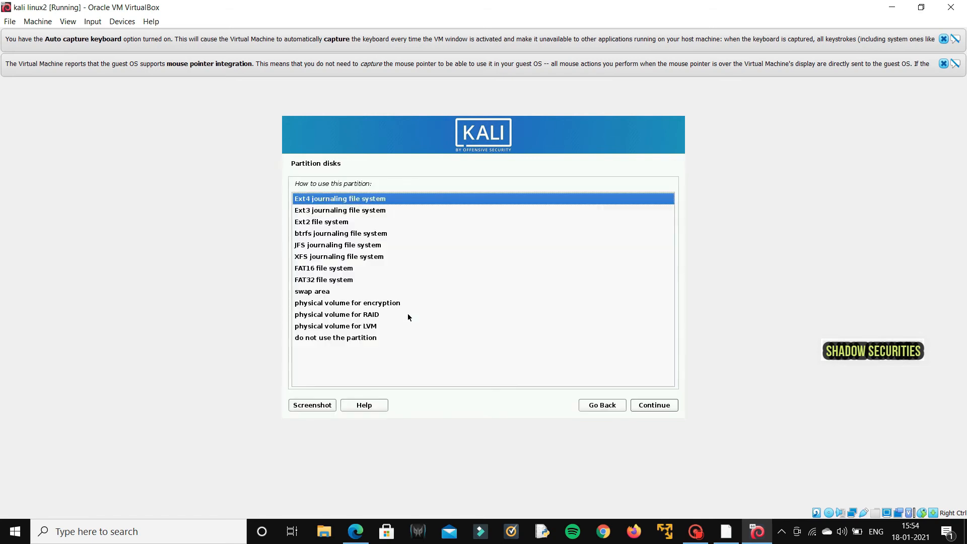
{"action": "key", "text": "Down"}
{"action": "key", "text": "Down"}
{"action": "key", "text": "Down"}
{"action": "key", "text": "Down"}
{"action": "key", "text": "Down"}
{"action": "key", "text": "Down"}
{"action": "key", "text": "Down"}
{"action": "key", "text": "Down"}
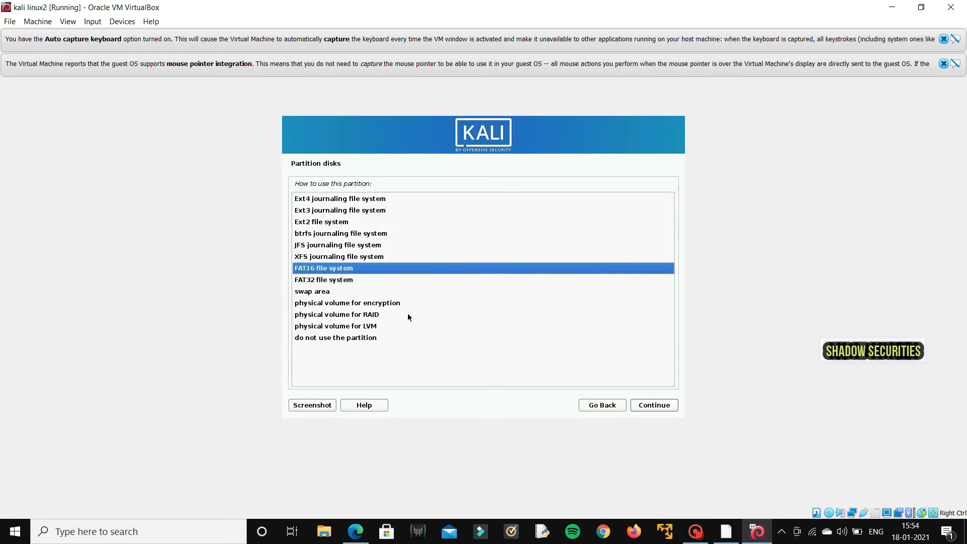
{"action": "key", "text": "Return"}
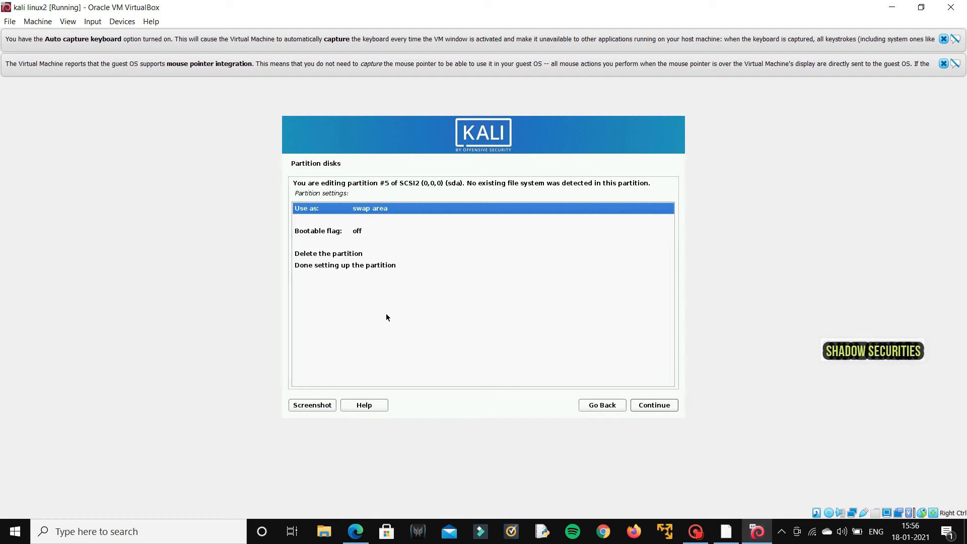
Finish setting up the swap partition and return to the partition overview.
{"action": "key", "text": "Down"}
{"action": "key", "text": "Down"}
{"action": "key", "text": "Down"}
{"action": "key", "text": "Down"}
{"action": "key", "text": "Down"}
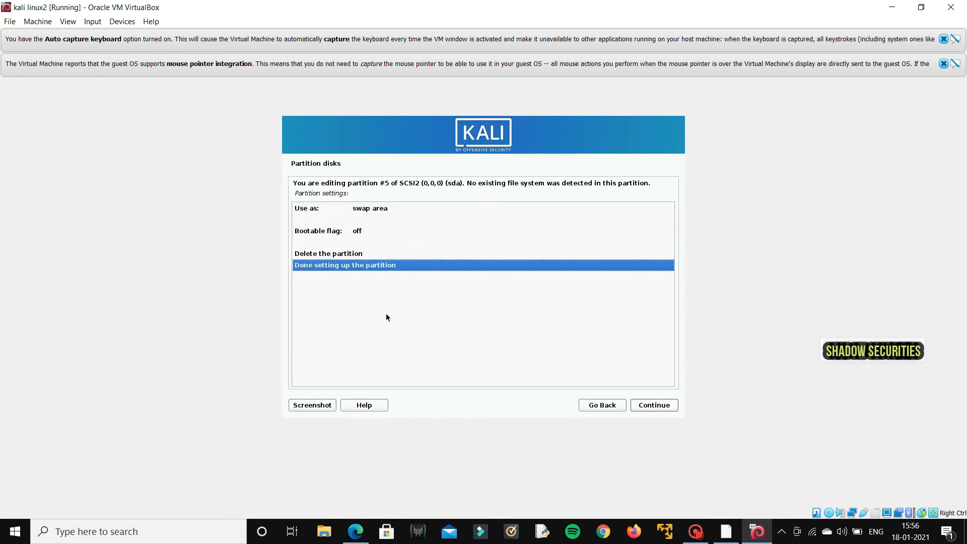
{"action": "key", "text": "Return"}
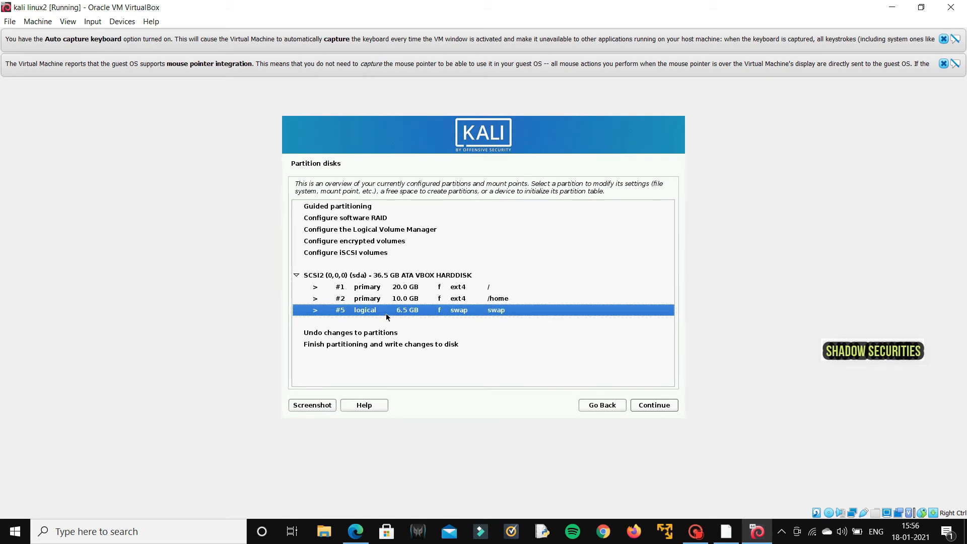
Finish partitioning and agree to write the changes to disk.
{"action": "key", "text": "Down"}
{"action": "key", "text": "Down"}
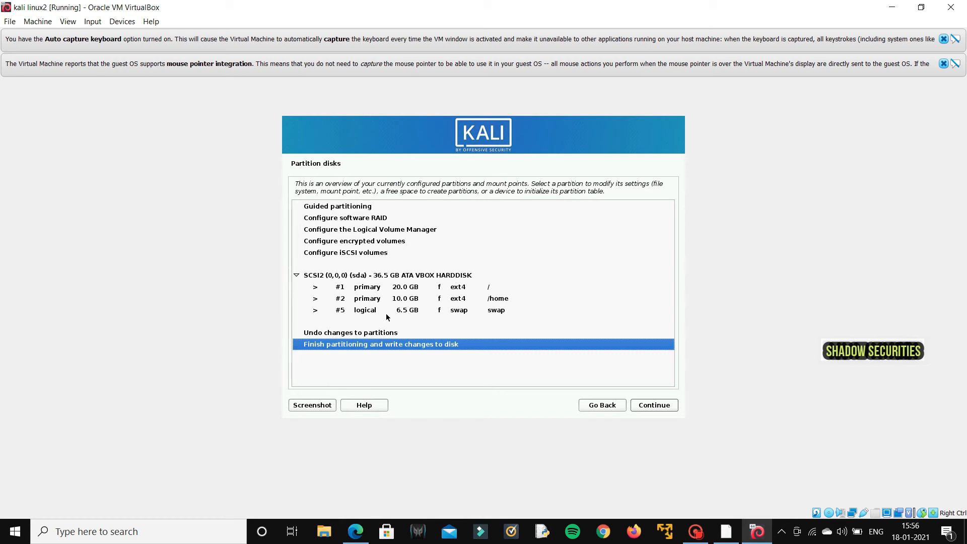
{"action": "key", "text": "Return"}
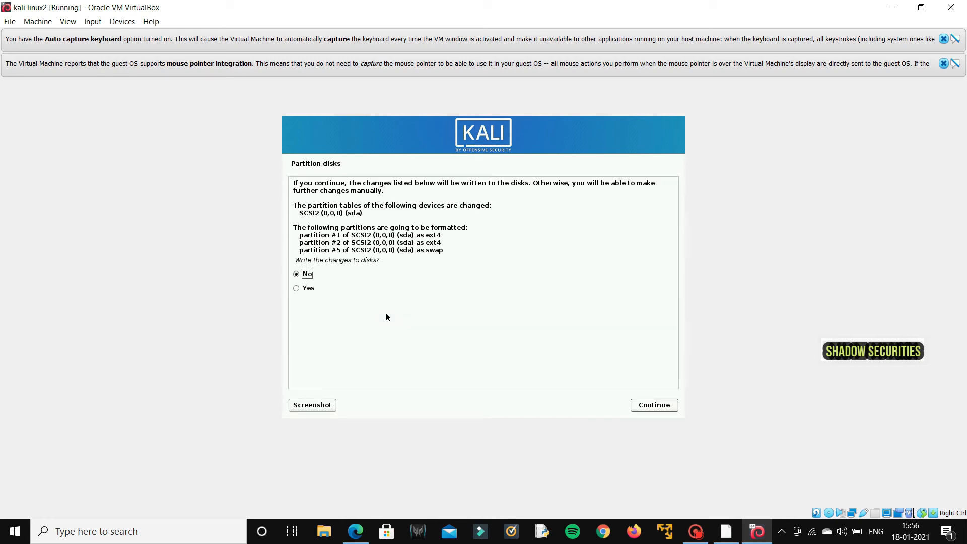
{"action": "key", "text": "Down"}
{"action": "key", "text": "Return"}
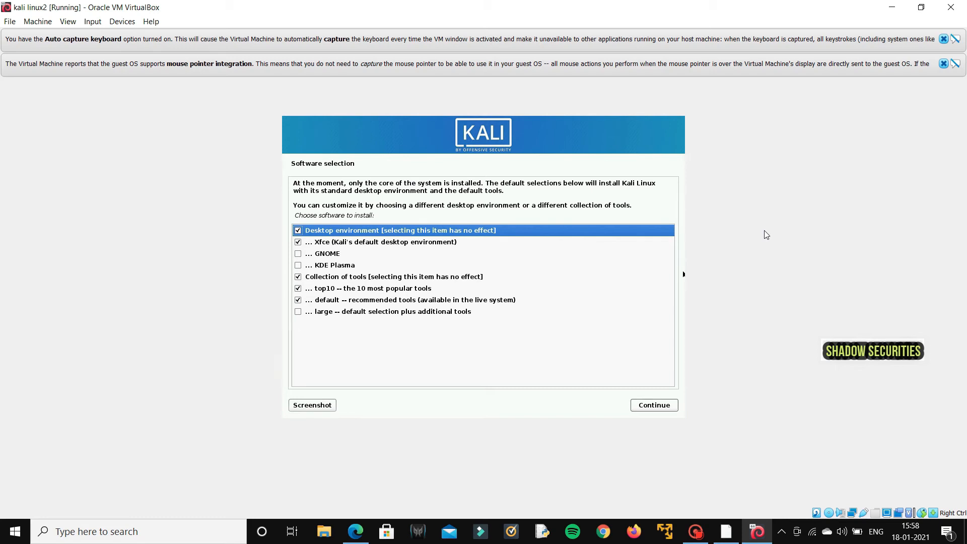
Add the GNOME desktop environment to the software to install, keeping Xfce and the top10 and default tool collections.
{"action": "key", "text": "Down"}
{"action": "key", "text": "Down"}
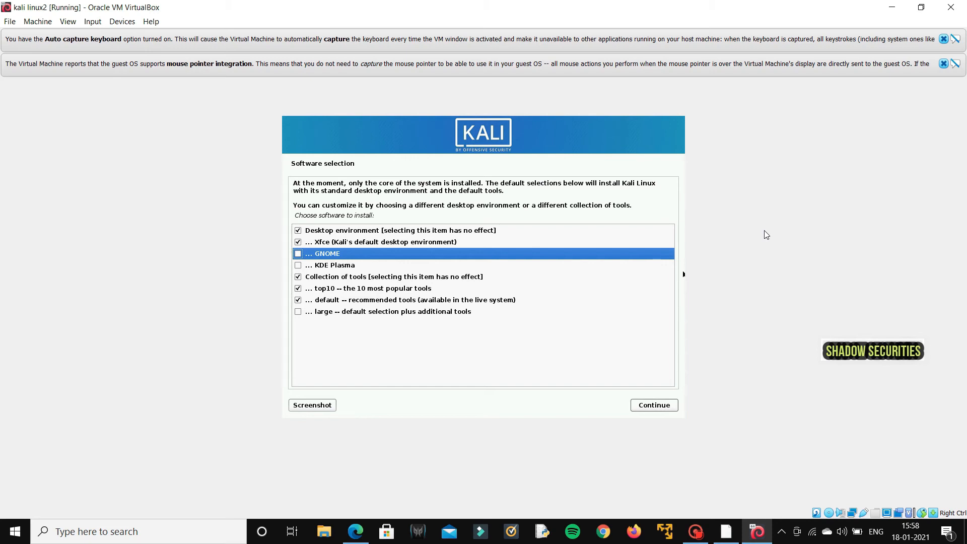
{"action": "key", "text": "Down"}
{"action": "key", "text": "Down"}
{"action": "key", "text": "Down"}
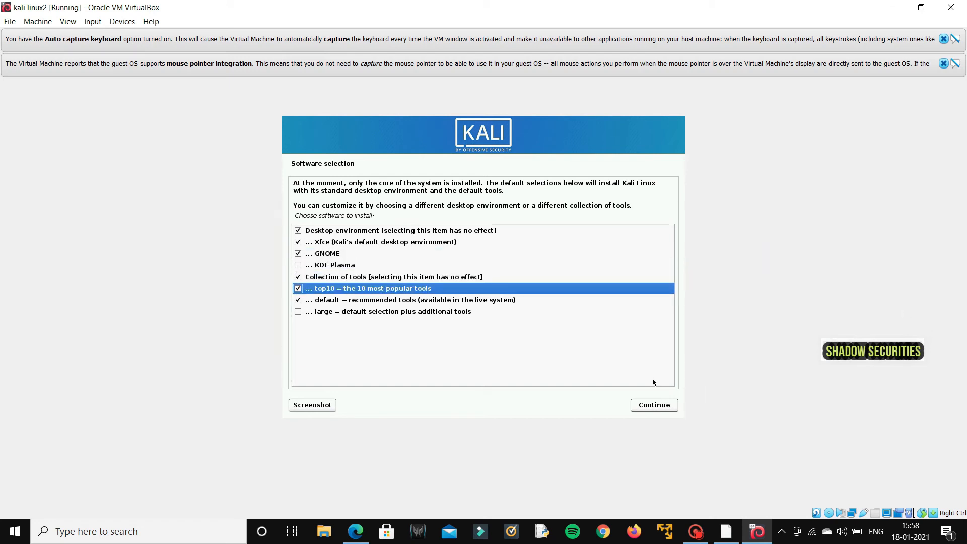
Confirm the software selection and keep gdm3 as the default display manager.
{"action": "left_click", "coordinate": [649, 406]}
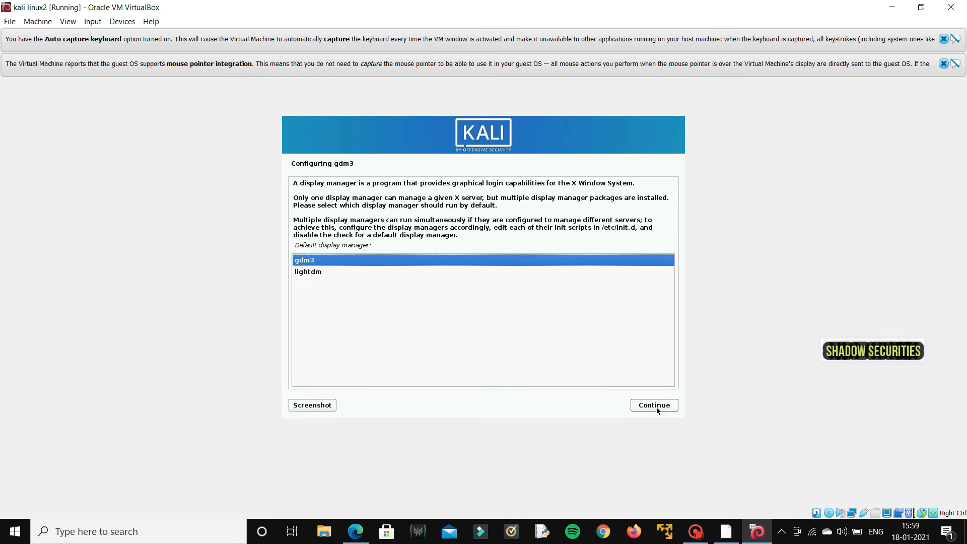
{"action": "left_click", "coordinate": [657, 409]}
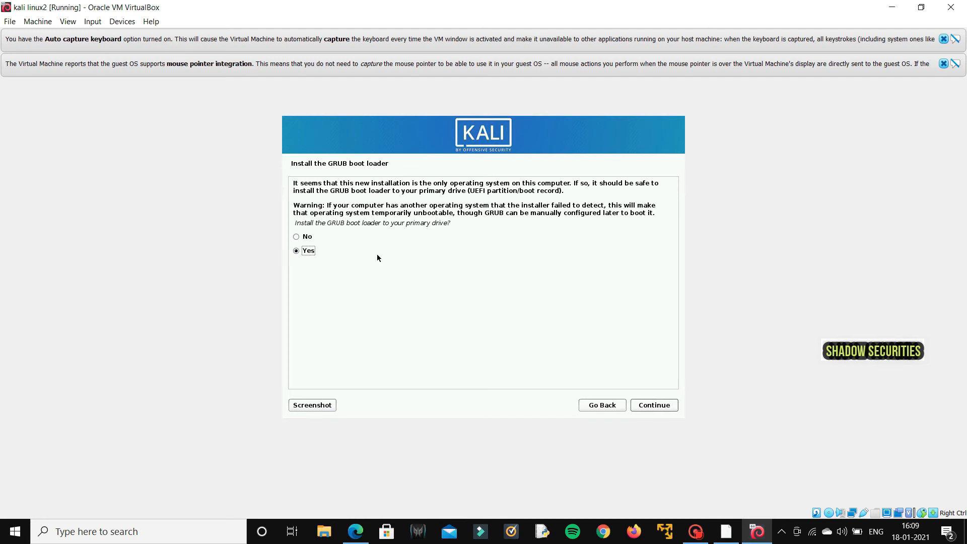
Install the GRUB boot loader to the primary drive on /dev/sda, and finish the installation by booting into the new system.
{"action": "key", "text": "Return"}
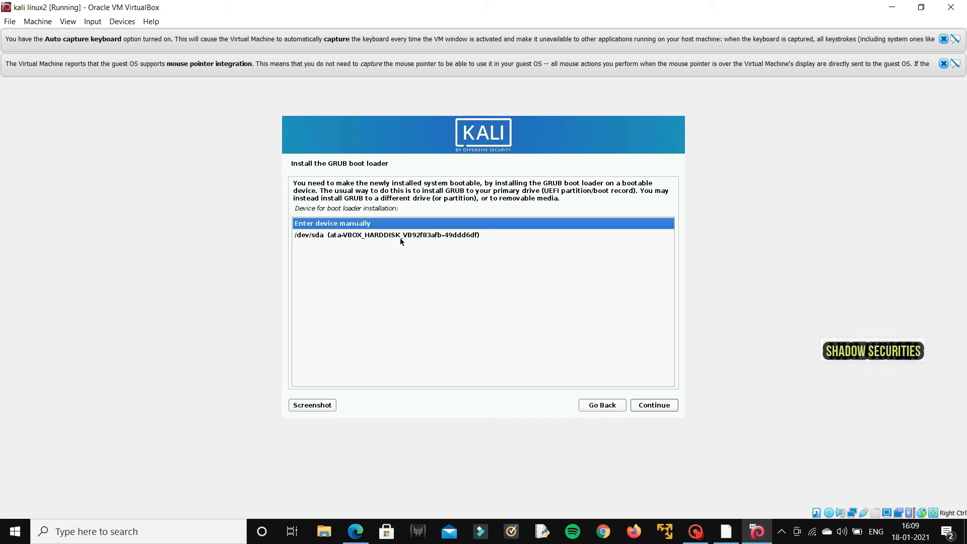
{"action": "left_click", "coordinate": [461, 235]}
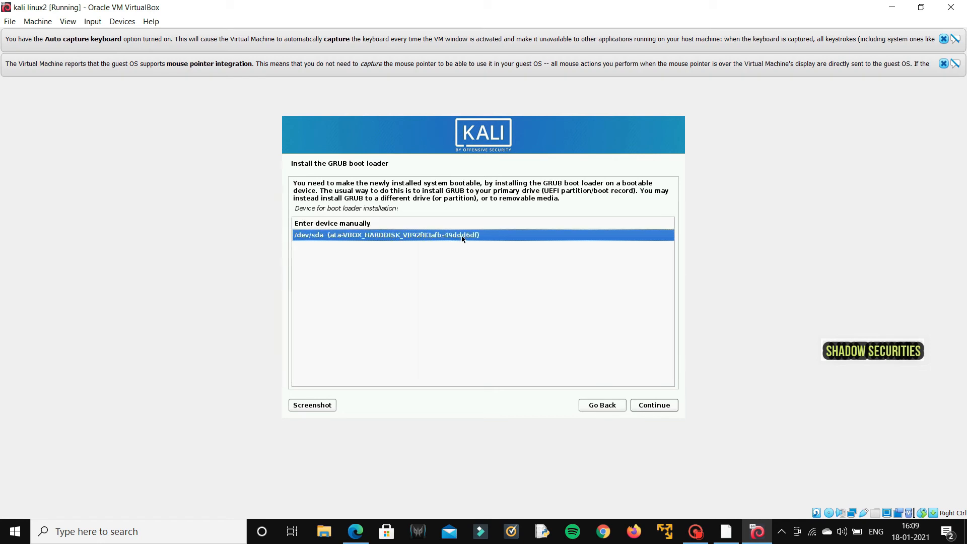
{"action": "left_click", "coordinate": [645, 409]}
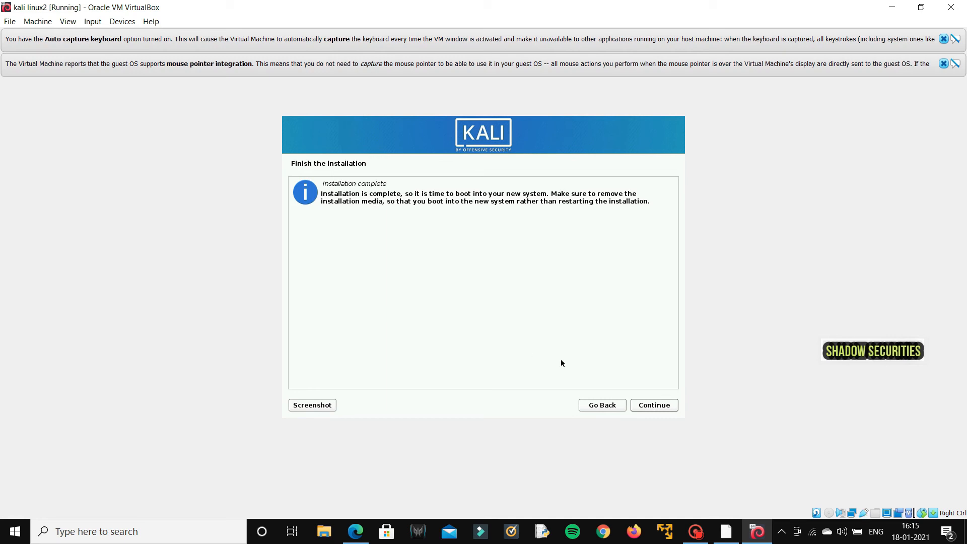
{"action": "left_click", "coordinate": [665, 408]}
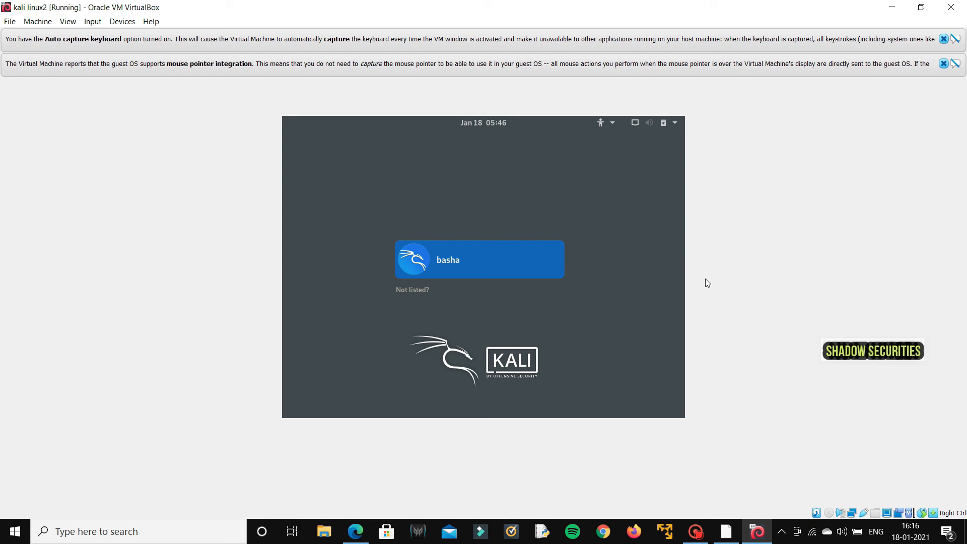
Log in to the Kali desktop by choosing the listed user and entering the account password.
{"action": "key", "text": "Return"}
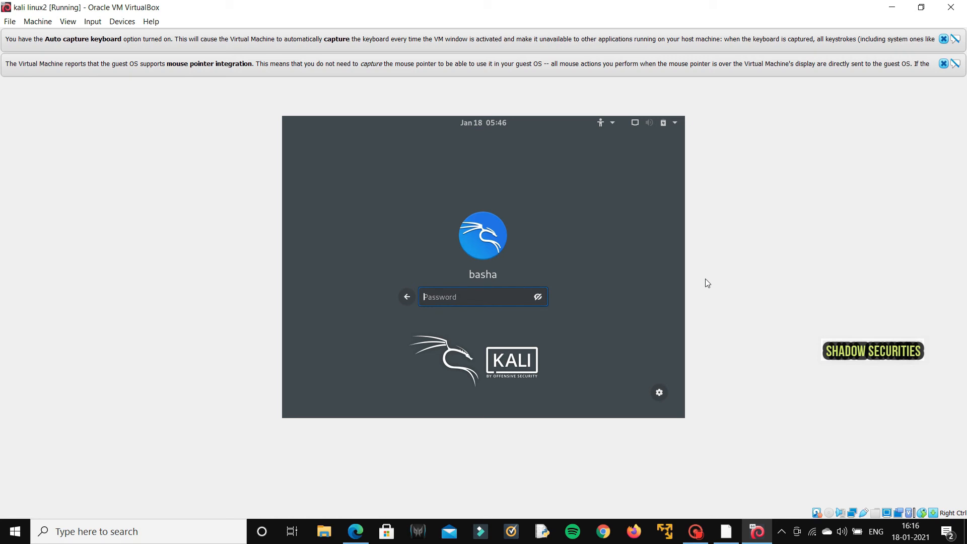
{"action": "type", "text": "••••••"}
{"action": "key", "text": "BackSpace"}
{"action": "key", "text": "BackSpace"}
{"action": "key", "text": "BackSpace"}
{"action": "key", "text": "BackSpace"}
{"action": "key", "text": "BackSpace"}
{"action": "key", "text": "BackSpace"}
{"action": "type", "text": "•••••"}
{"action": "key", "text": "Num_Lock"}
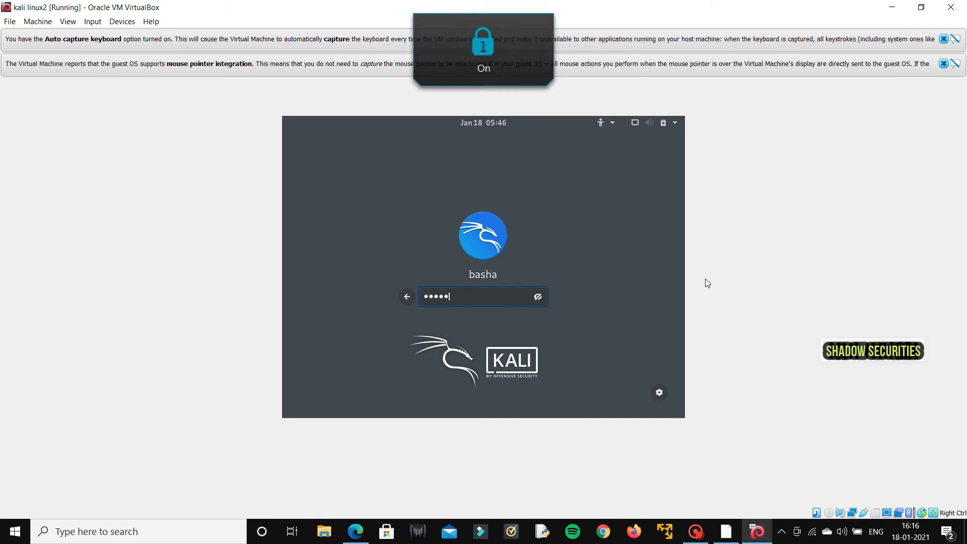
{"action": "type", "text": "•••"}
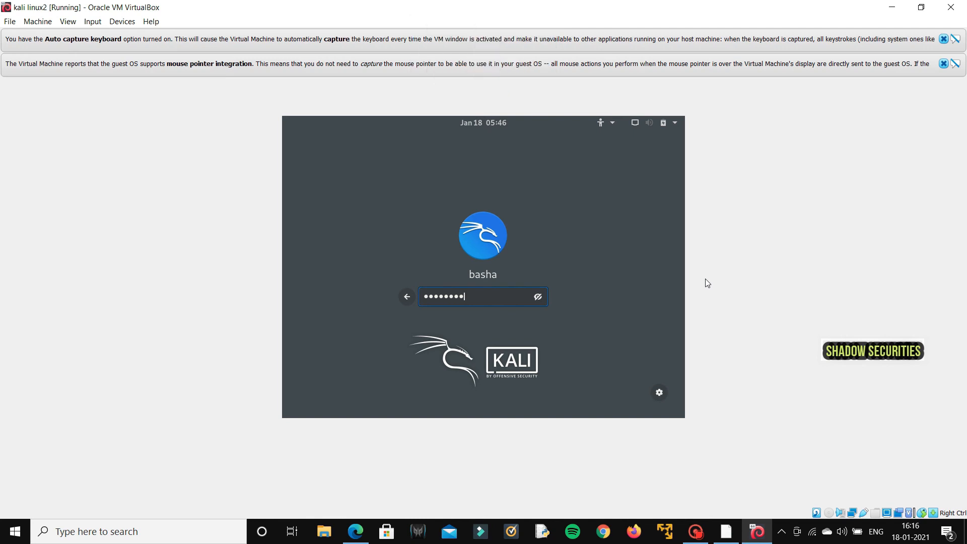
{"action": "key", "text": "Return"}
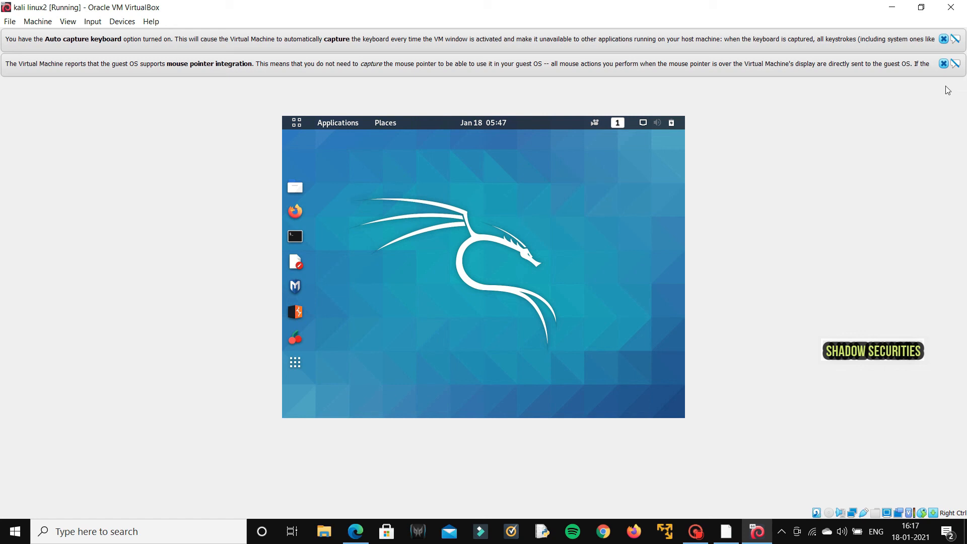
Dismiss the VirtualBox notifications about mouse pointer integration and auto capture keyboard.
{"action": "left_click", "coordinate": [945, 64]}
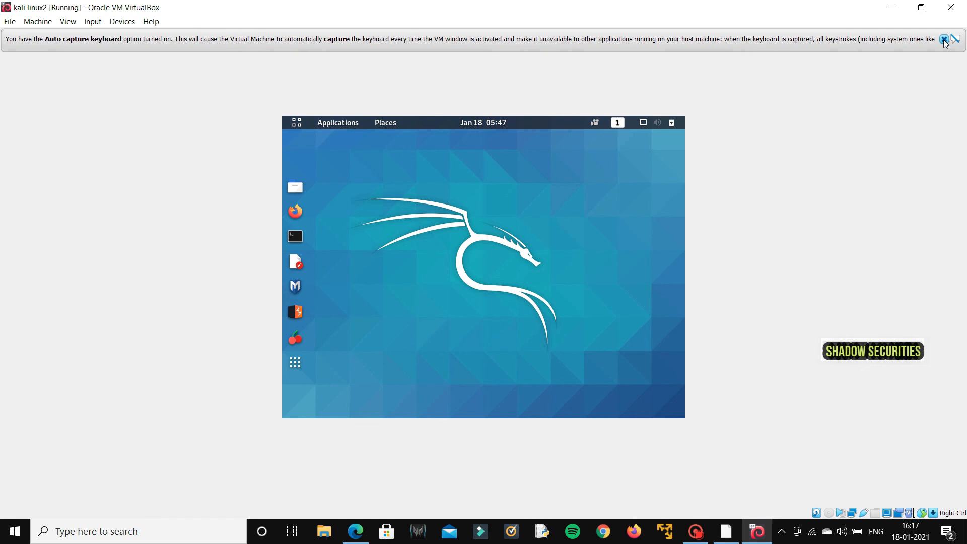
{"action": "left_click", "coordinate": [945, 39]}
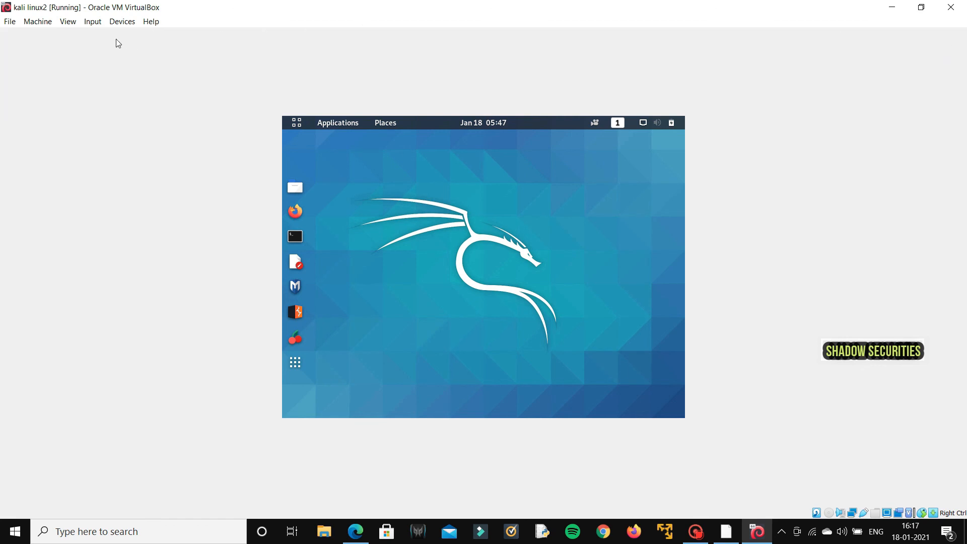
Switch the virtual machine to full-screen mode and return it to windowed mode.
{"action": "left_click", "coordinate": [73, 26]}
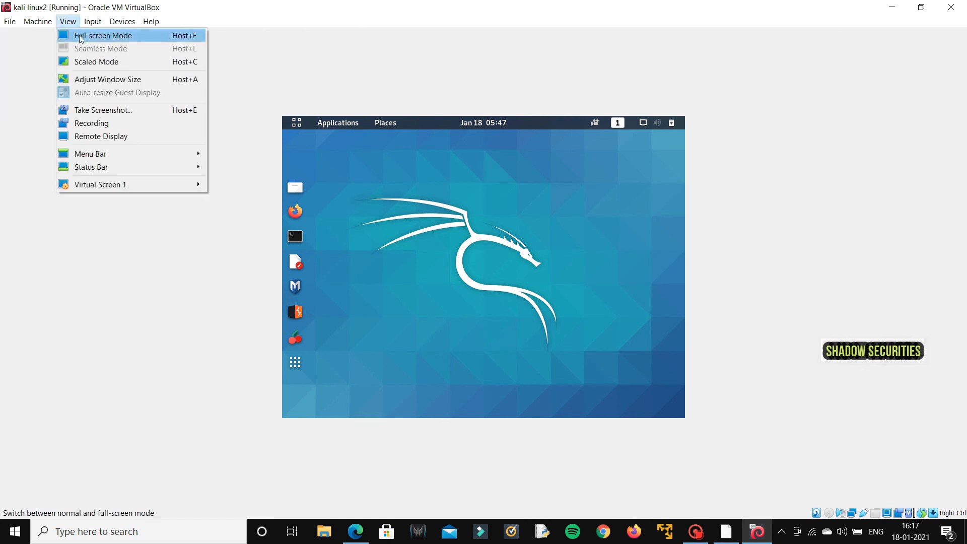
{"action": "left_click", "coordinate": [80, 36]}
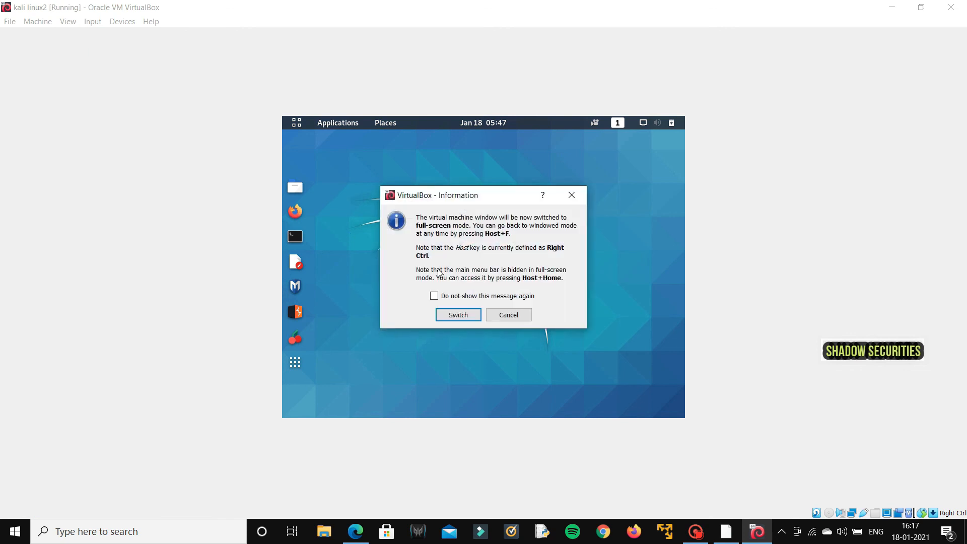
{"action": "left_click", "coordinate": [468, 317]}
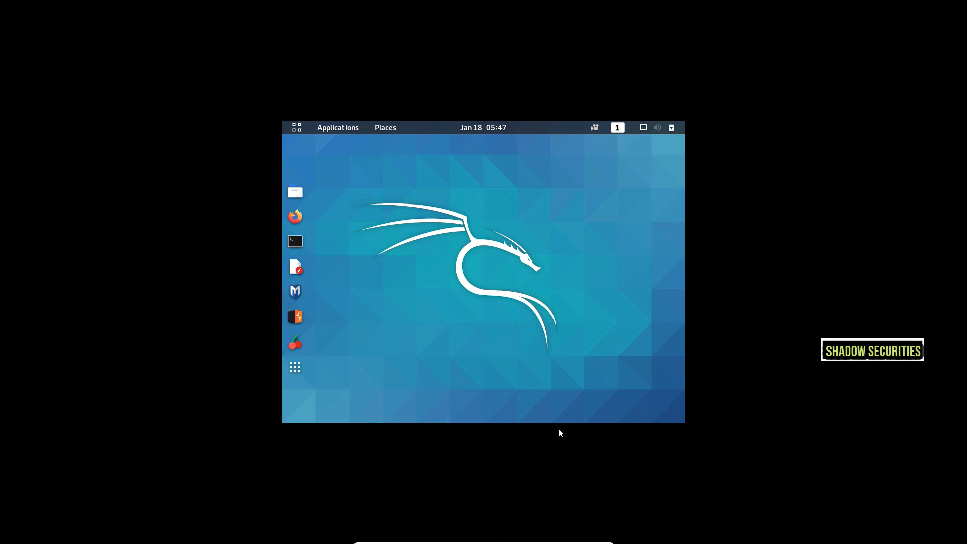
{"action": "mouse_move", "coordinate": [561, 542]}
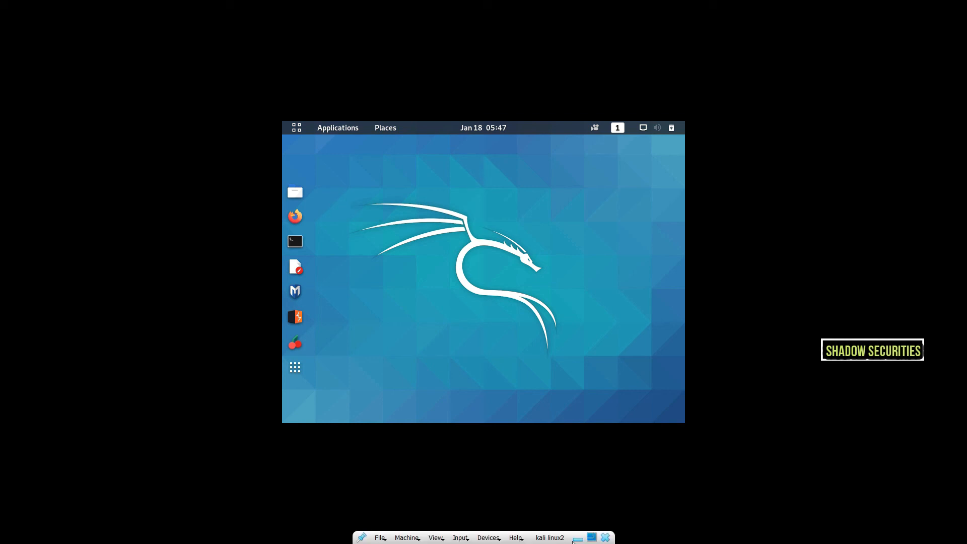
{"action": "left_click", "coordinate": [592, 538]}
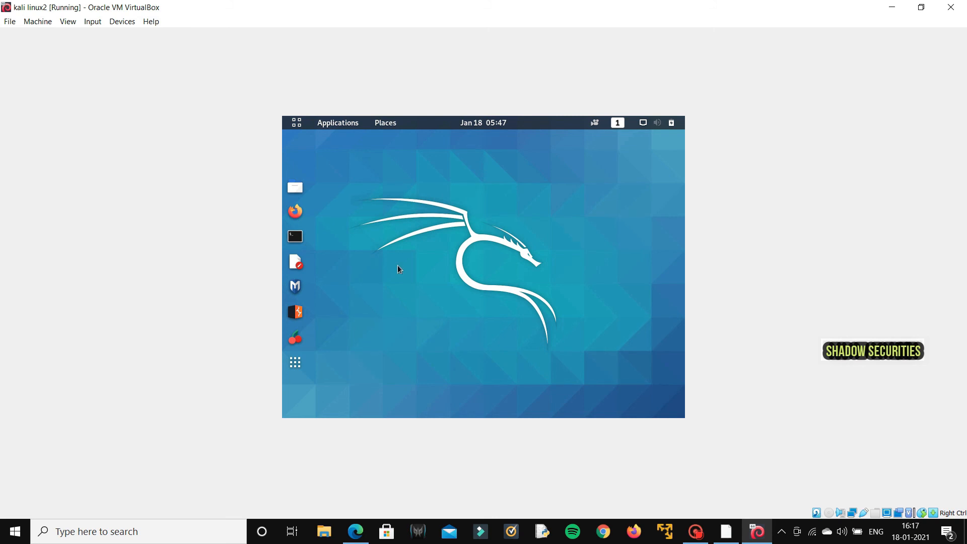
Look through all the installed applications in Kali and return to the desktop.
{"action": "left_click", "coordinate": [299, 368]}
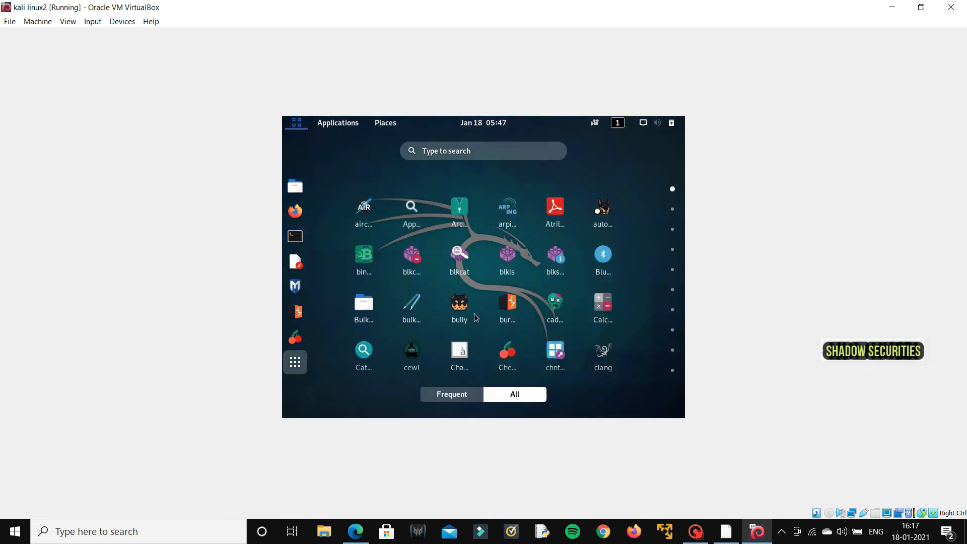
{"action": "scroll", "coordinate": [494, 302], "scroll_direction": "down", "scroll_amount": 7}
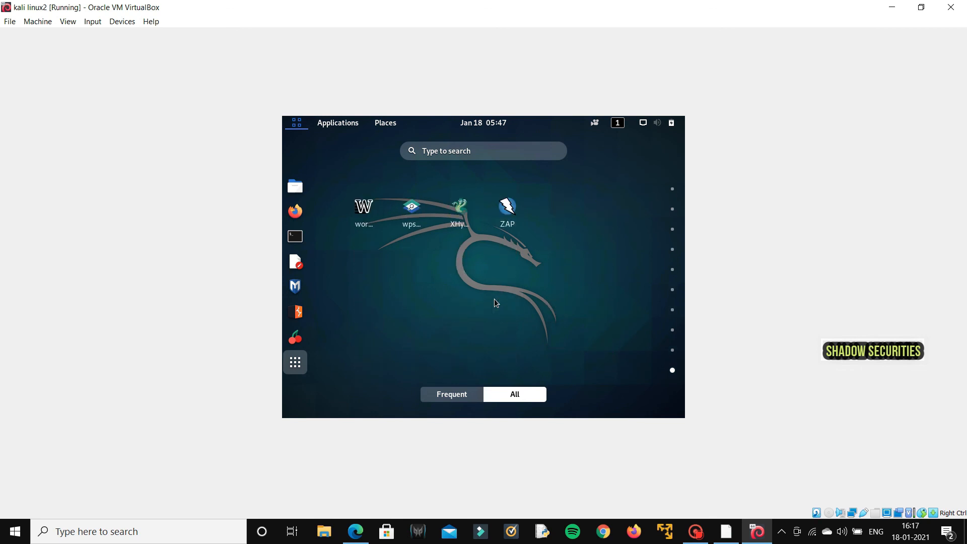
{"action": "scroll", "coordinate": [496, 302], "scroll_direction": "up", "scroll_amount": 3}
{"action": "scroll", "coordinate": [494, 298], "scroll_direction": "up", "scroll_amount": 6}
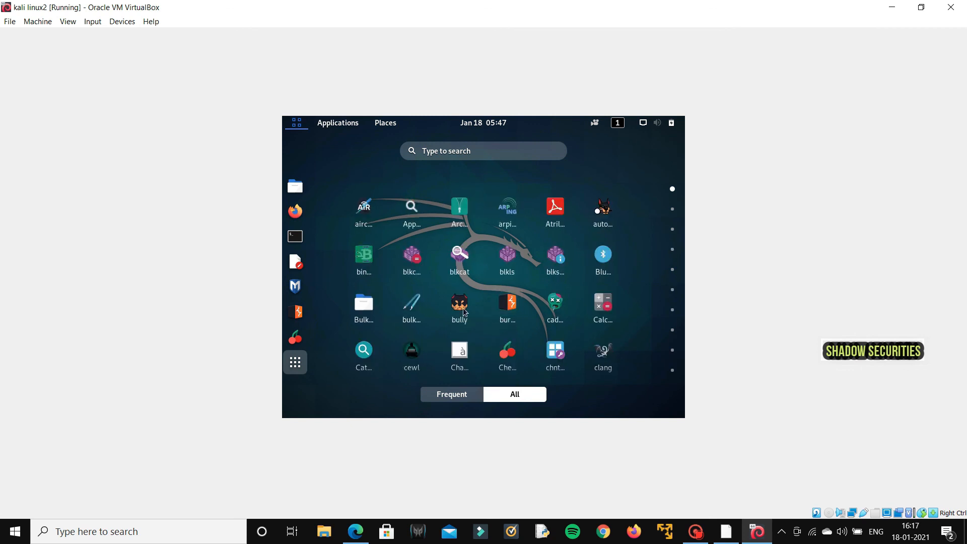
{"action": "left_click", "coordinate": [296, 366]}
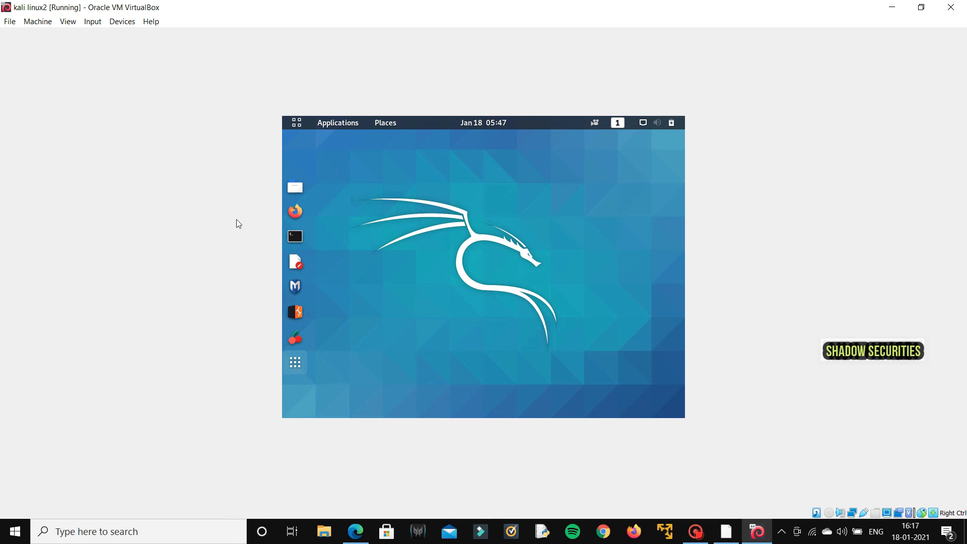
Insert the Guest Additions CD image into the virtual machine and open the VBox_GAs_6.1.16 disc in the file manager.
{"action": "left_click", "coordinate": [68, 22]}
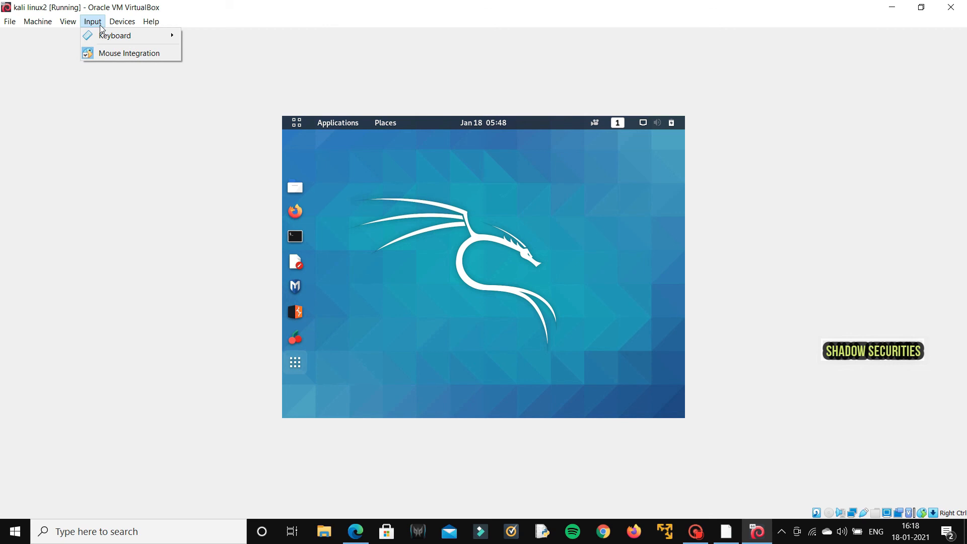
{"action": "mouse_move", "coordinate": [122, 26]}
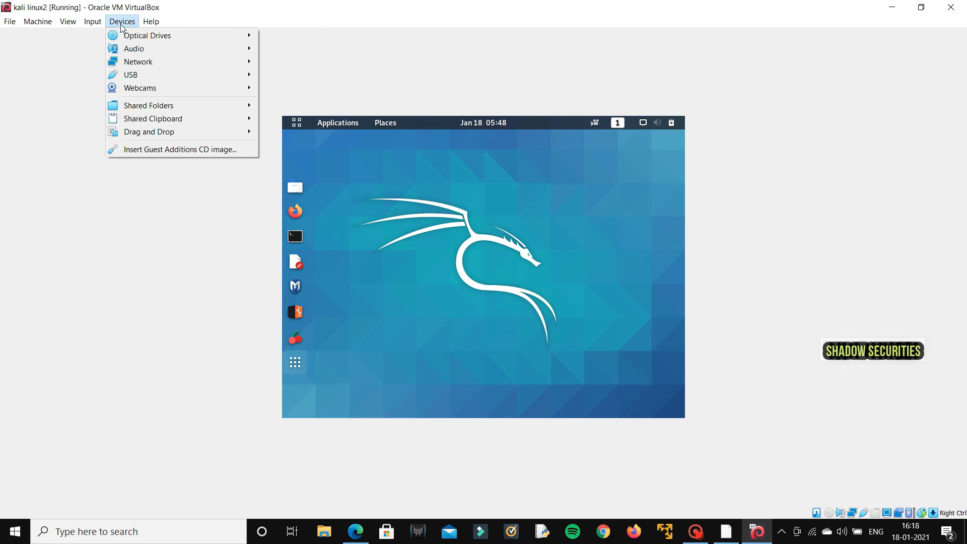
{"action": "left_click", "coordinate": [157, 153]}
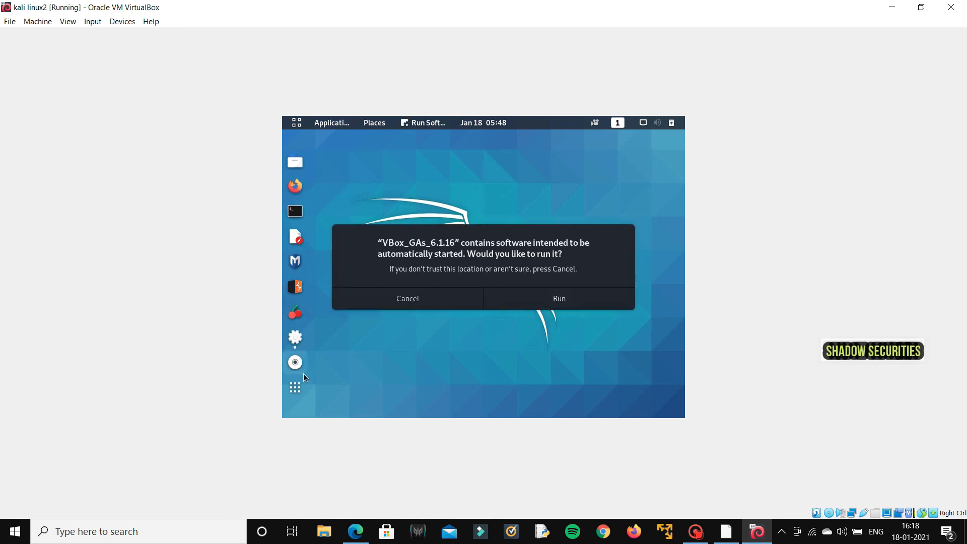
{"action": "left_click", "coordinate": [292, 367]}
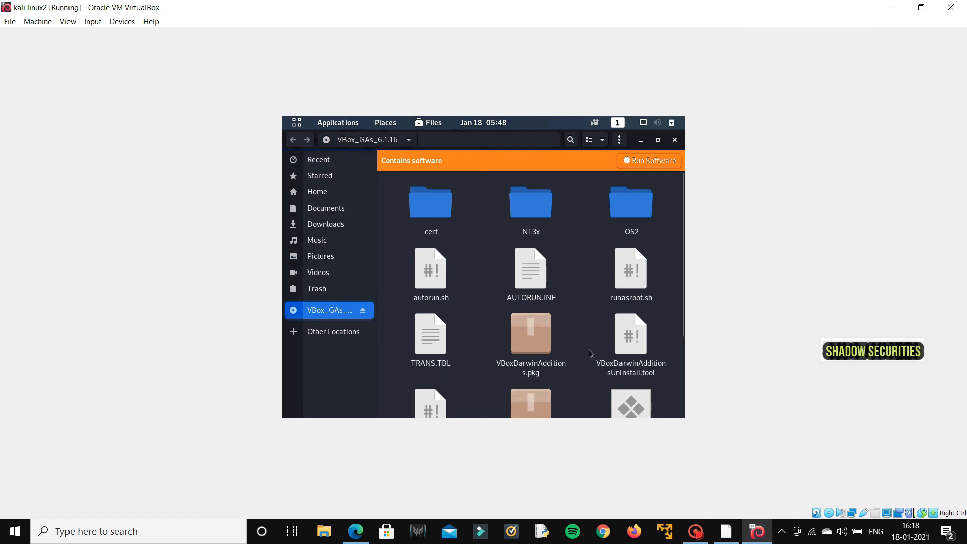
Open a terminal in the Guest Additions disc folder and list its files with ls.
{"action": "right_click", "coordinate": [581, 286]}
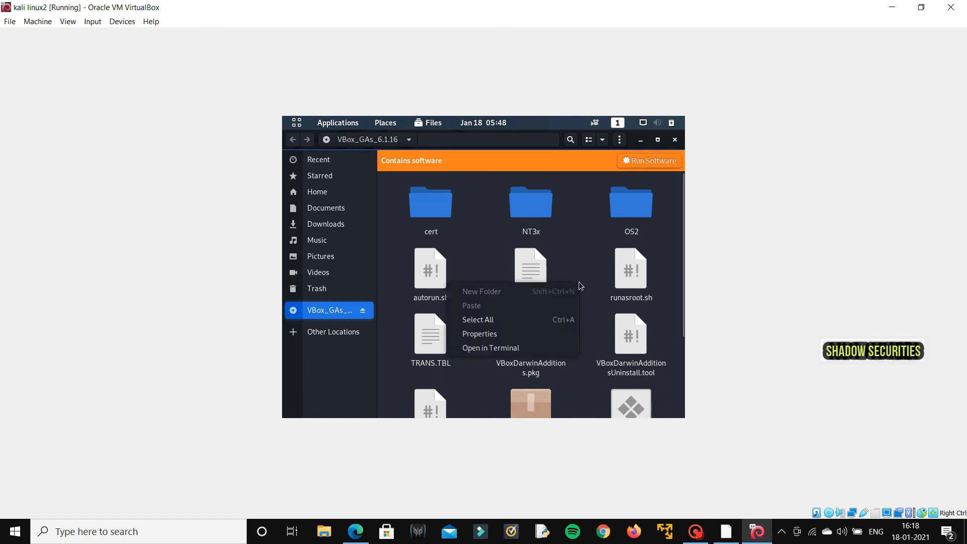
{"action": "left_click", "coordinate": [519, 347]}
{"action": "type", "text": "ls"}
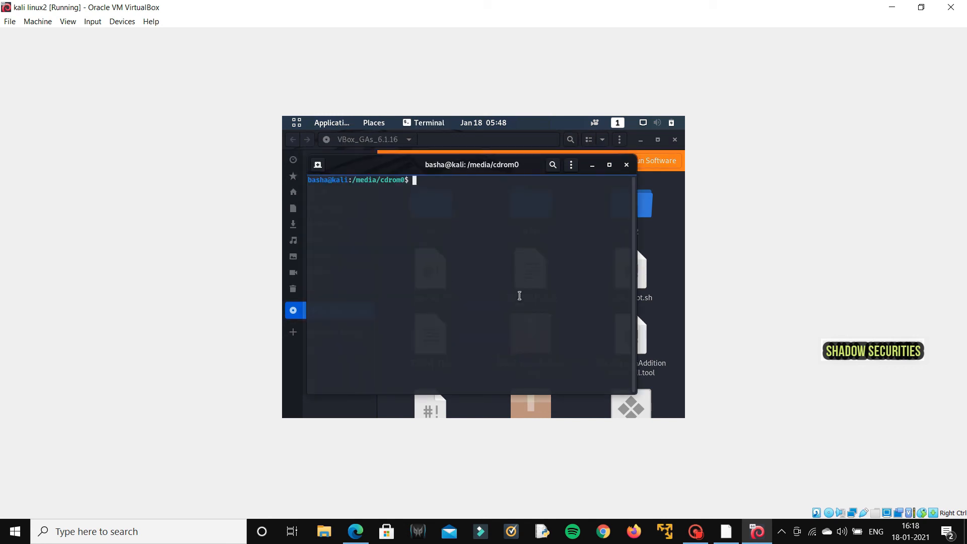
{"action": "key", "text": "Return"}
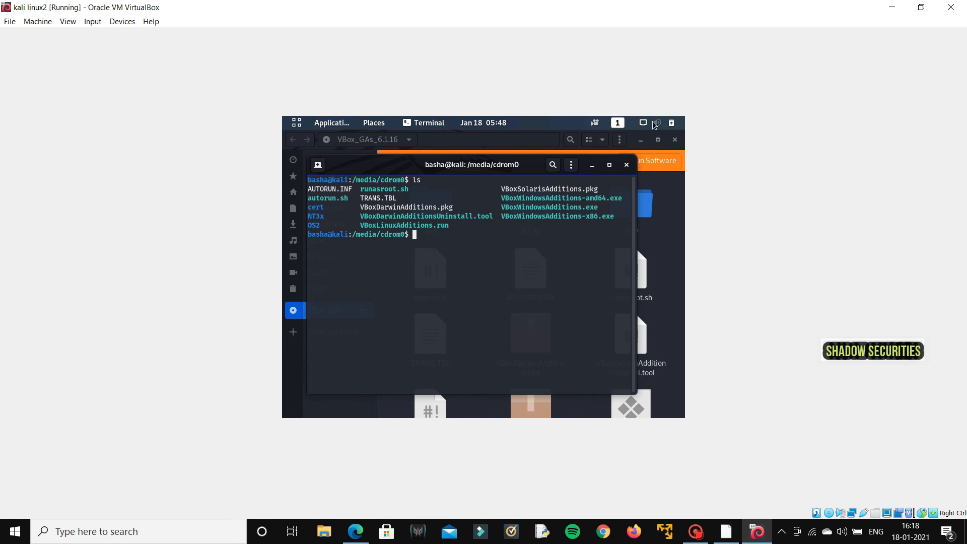
{"action": "type", "text": "./run"}
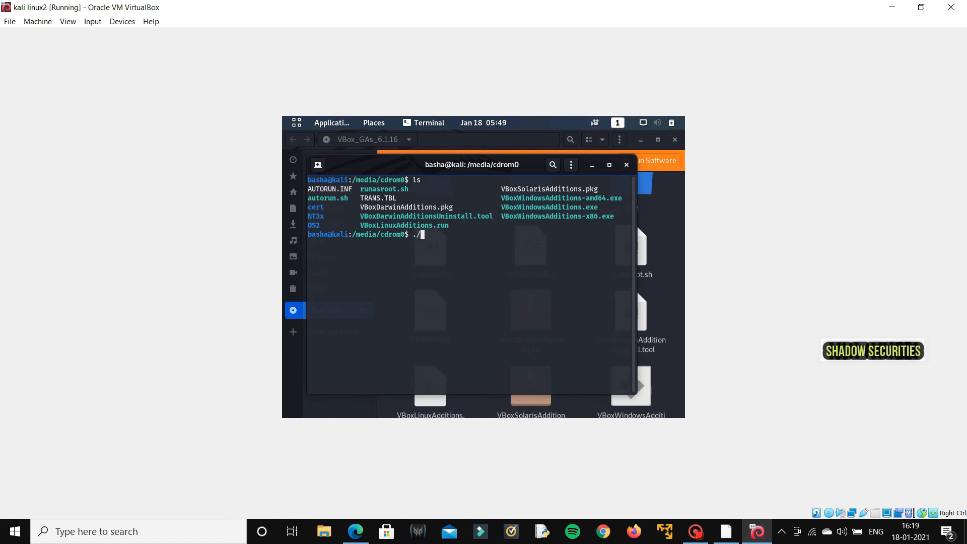
{"action": "key", "text": "BackSpace"}
{"action": "key", "text": "BackSpace"}
{"action": "key", "text": "BackSpace"}
{"action": "type", "text": "au"}
{"action": "type", "text": "torun.sh"}
{"action": "key", "text": "BackSpace"}
{"action": "key", "text": "BackSpace"}
{"action": "key", "text": "BackSpace"}
{"action": "key", "text": "BackSpace"}
{"action": "key", "text": "BackSpace"}
{"action": "key", "text": "BackSpace"}
{"action": "key", "text": "BackSpace"}
{"action": "key", "text": "BackSpace"}
{"action": "key", "text": "BackSpace"}
{"action": "key", "text": "BackSpace"}
{"action": "key", "text": "BackSpace"}
{"action": "key", "text": "BackSpace"}
Run the Guest Additions script autorun.sh with sh in the terminal.
{"action": "type", "text": "auto"}
{"action": "key", "text": "Tab"}
{"action": "key", "text": "Tab"}
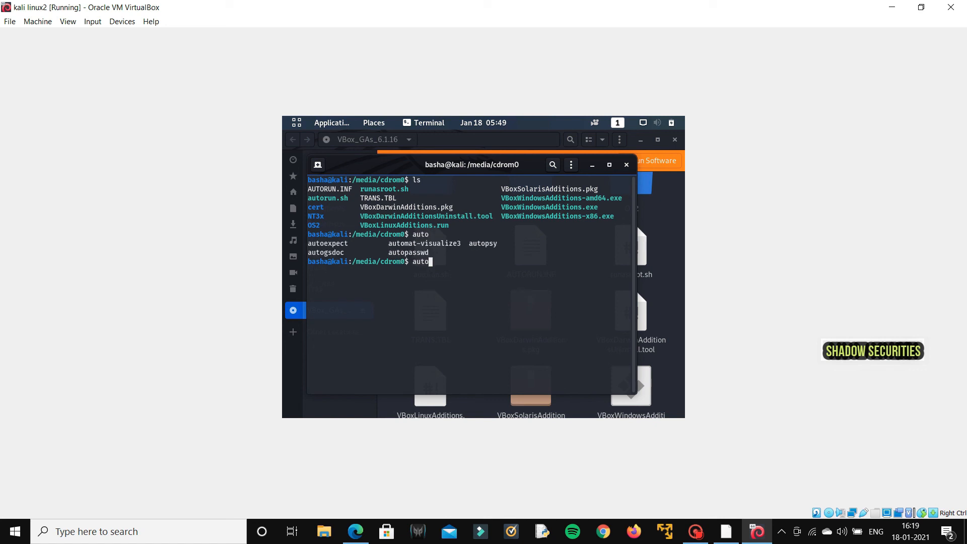
{"action": "key", "text": "Tab"}
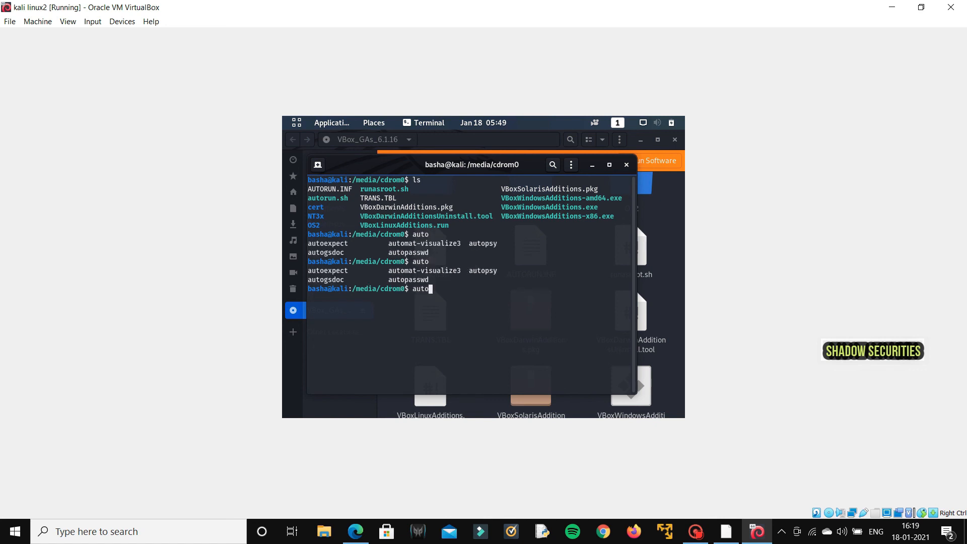
{"action": "type", "text": "run.sh"}
{"action": "key", "text": "Left"}
{"action": "key", "text": "Left"}
{"action": "key", "text": "Left"}
{"action": "key", "text": "Left"}
{"action": "key", "text": "Left"}
{"action": "key", "text": "Left"}
{"action": "key", "text": "Left"}
{"action": "key", "text": "Left"}
{"action": "key", "text": "Left"}
{"action": "key", "text": "Left"}
{"action": "type", "text": "sh"}
{"action": "key", "text": "Return"}
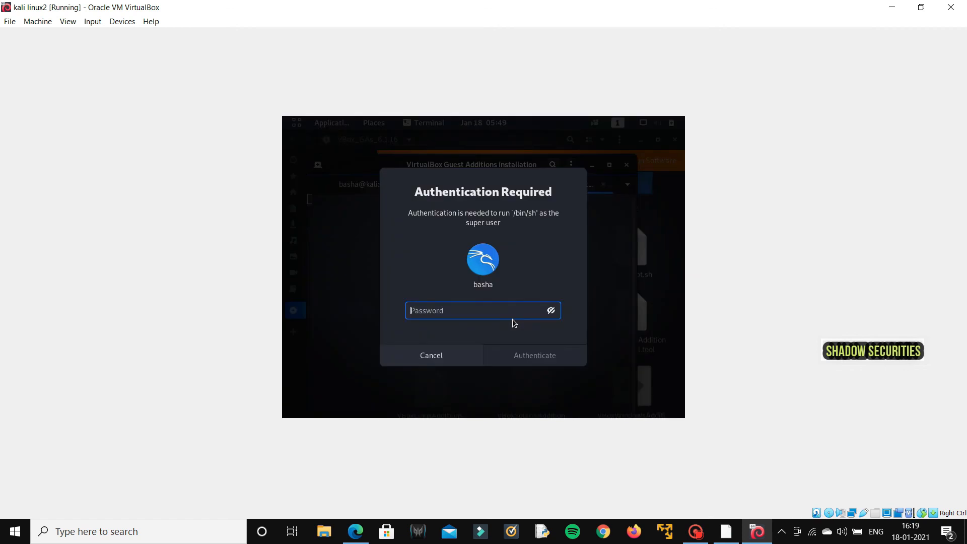
Authenticate with the account password and answer yes to continue the Guest Additions installation.
{"action": "type", "text": "•••••"}
{"action": "key", "text": "Caps_Lock"}
{"action": "type", "text": "••••"}
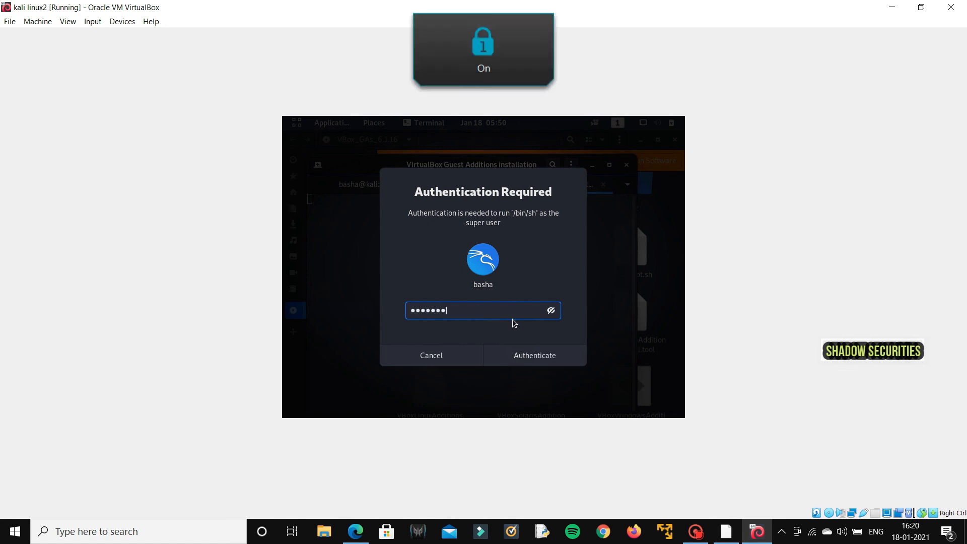
{"action": "key", "text": "Return"}
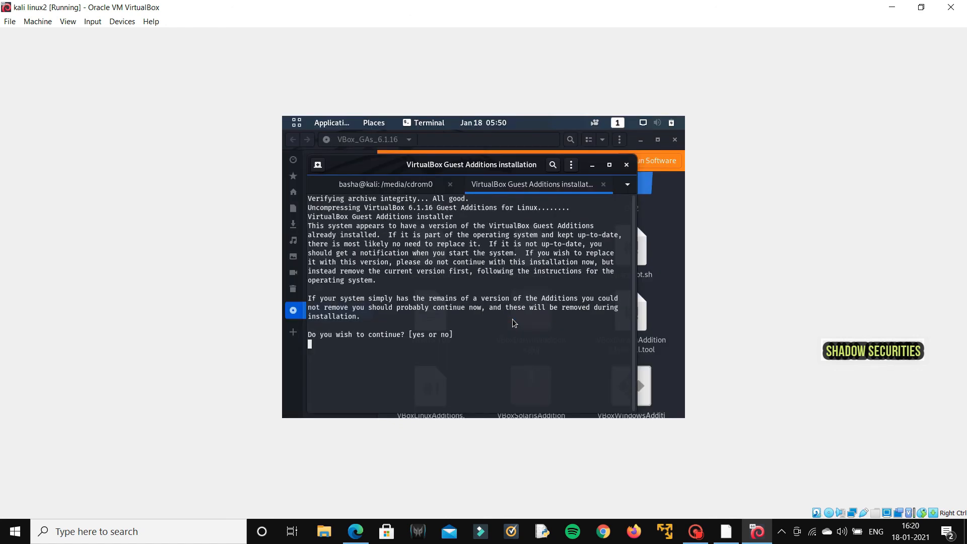
{"action": "type", "text": "yes"}
{"action": "key", "text": "Return"}
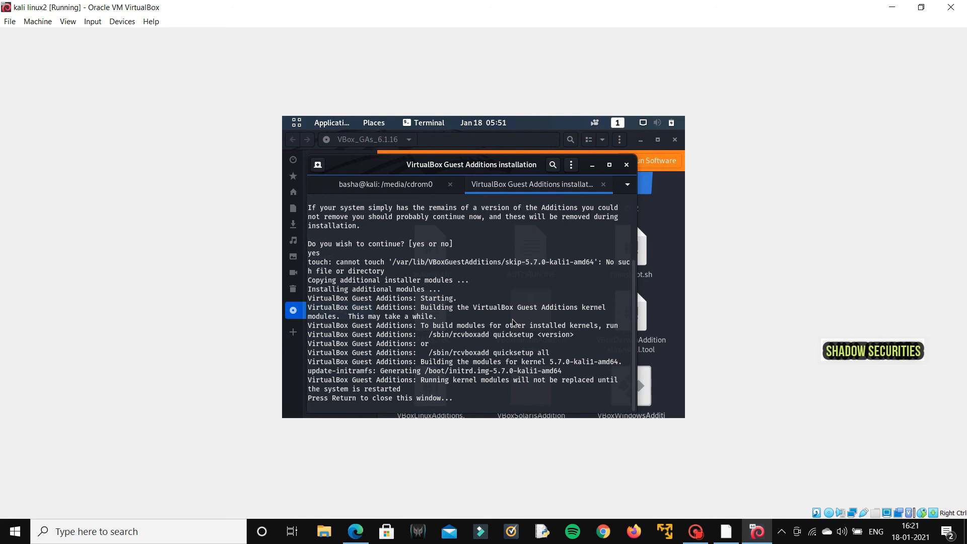
Close the finished Guest Additions installation window, the terminal and the VBox_GAs_6.1.16 file manager window.
{"action": "key", "text": "Return"}
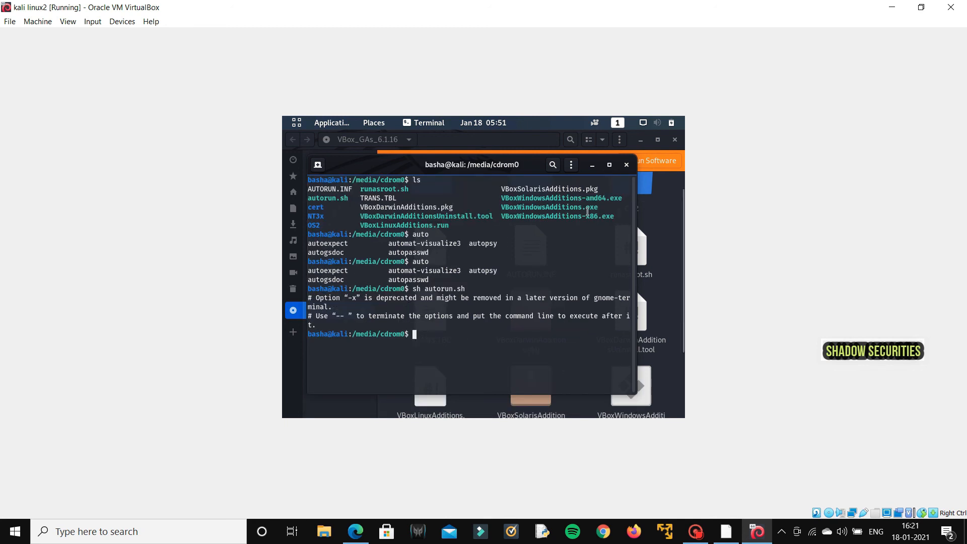
{"action": "left_click", "coordinate": [627, 165]}
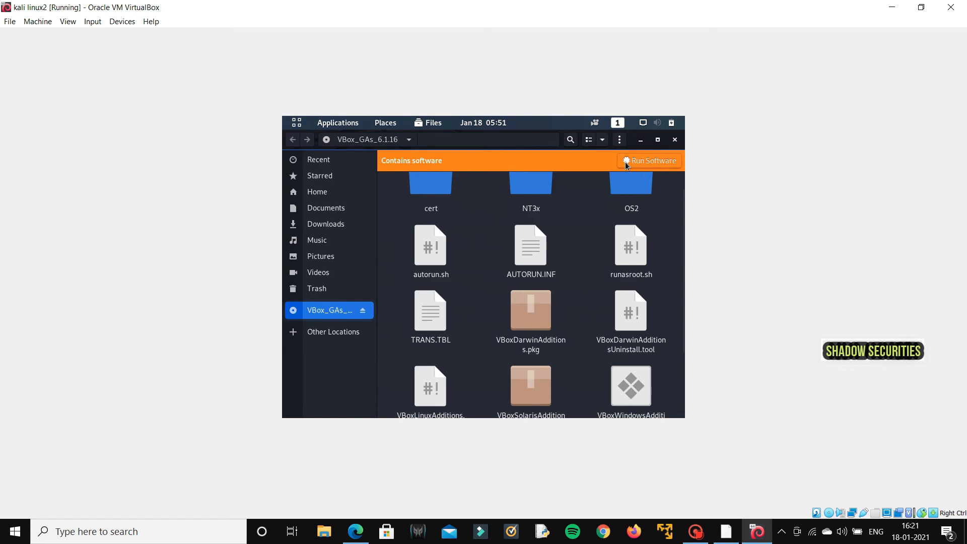
{"action": "left_click", "coordinate": [675, 141]}
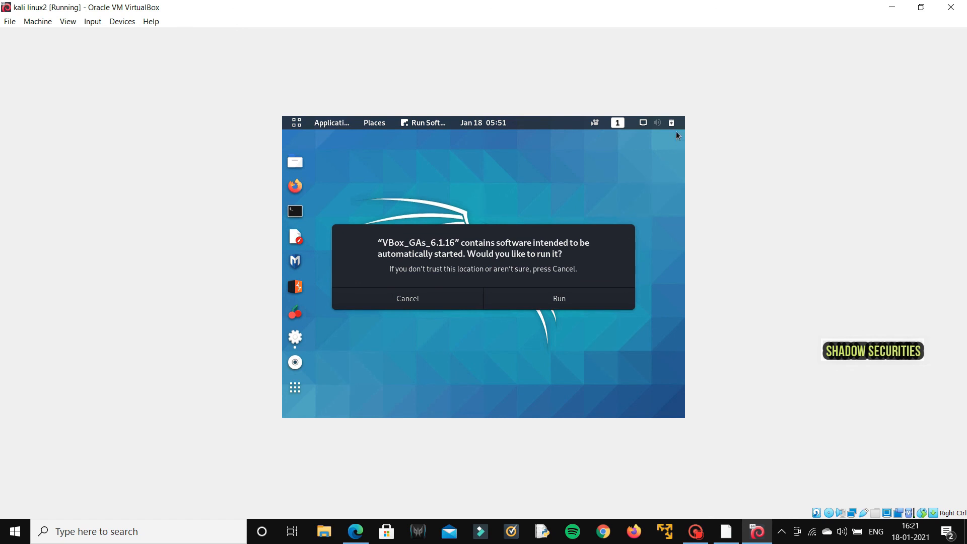
Power off the Kali Linux guest system from its desktop.
{"action": "left_click", "coordinate": [676, 123]}
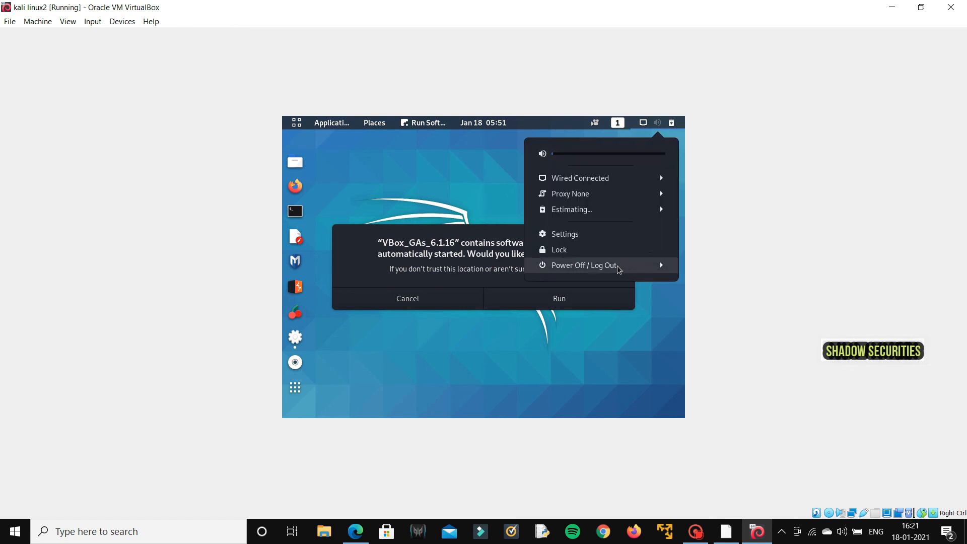
{"action": "left_click", "coordinate": [584, 265]}
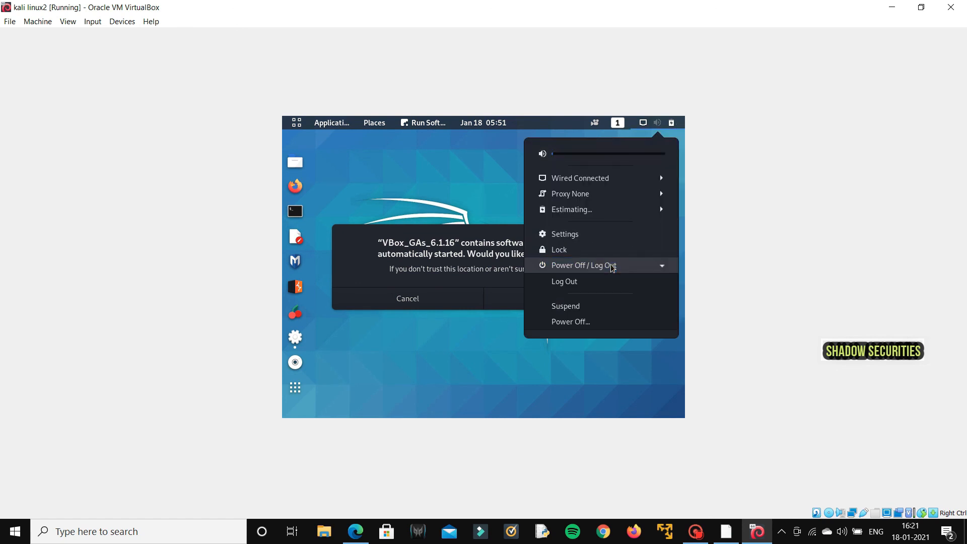
{"action": "left_click", "coordinate": [583, 321]}
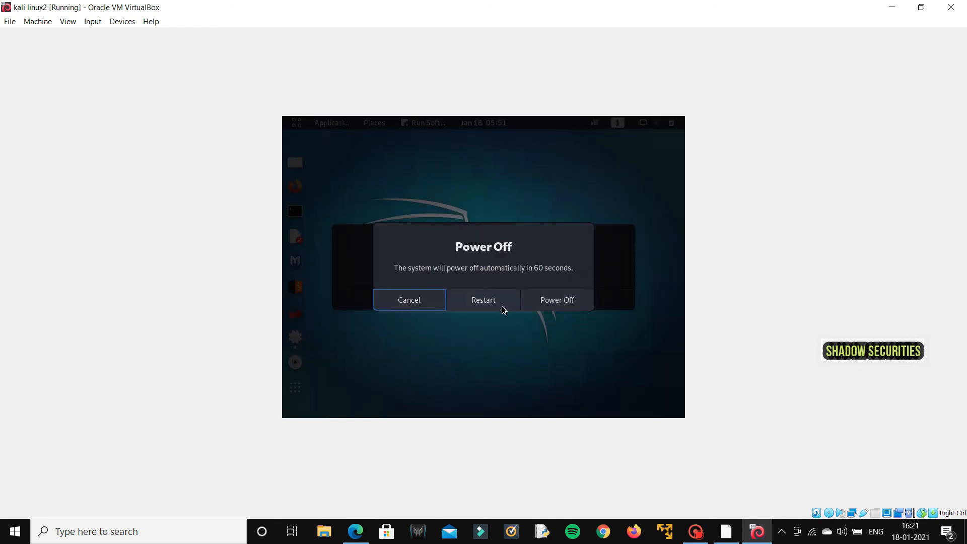
{"action": "left_click", "coordinate": [547, 304]}
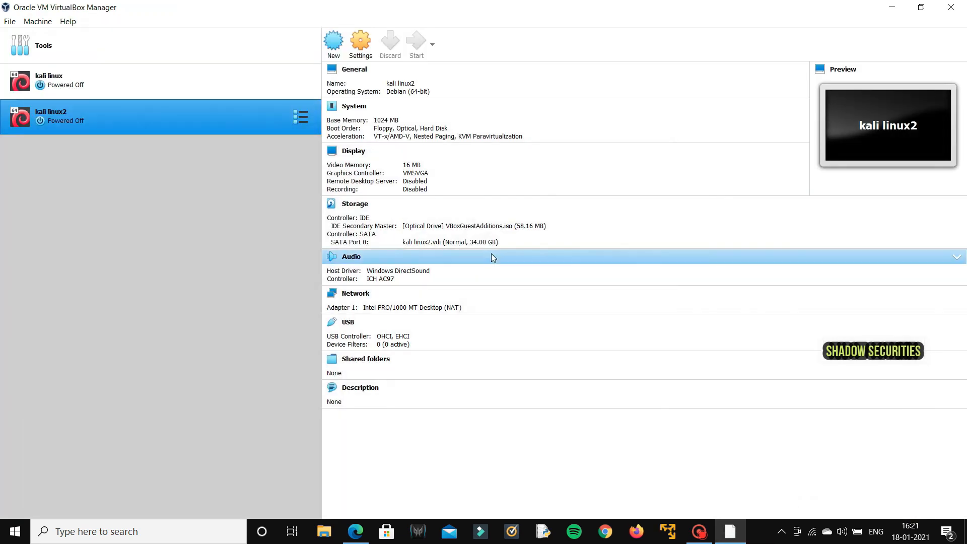
Start the kali linux2 virtual machine again and log in with the account password.
{"action": "double_click", "coordinate": [216, 111]}
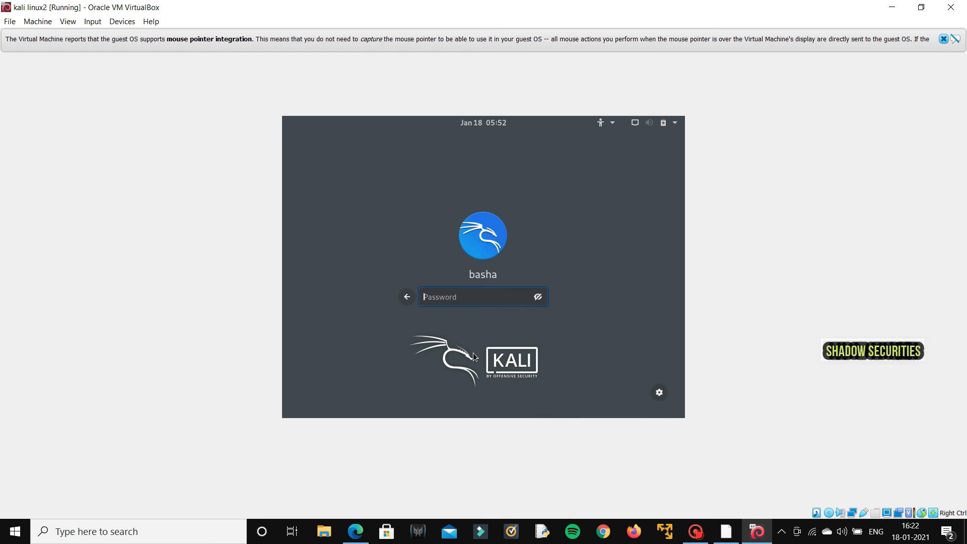
{"action": "type", "text": "•••••"}
{"action": "key", "text": "Return"}
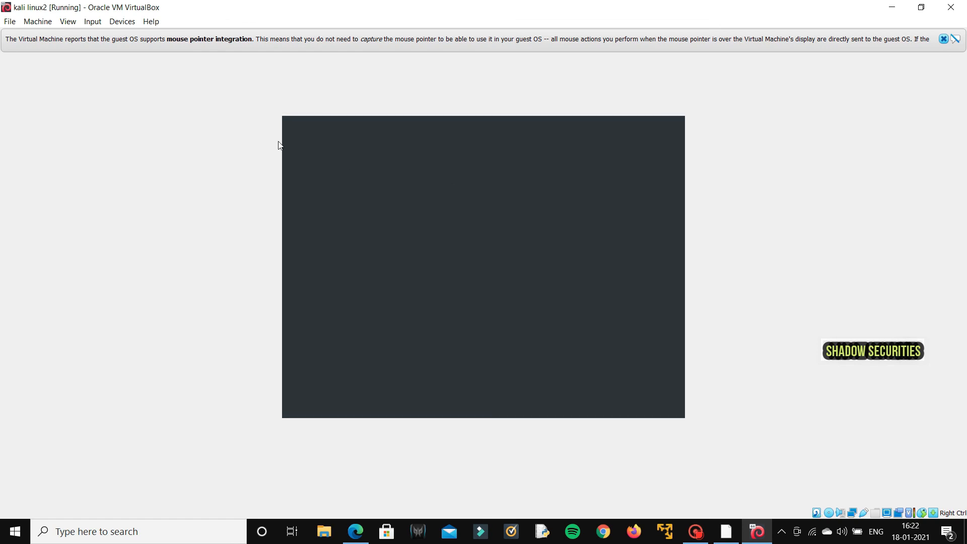
Toggle Auto-resize Guest Display off and on again, and switch the virtual machine window to full-screen mode.
{"action": "left_click", "coordinate": [72, 23]}
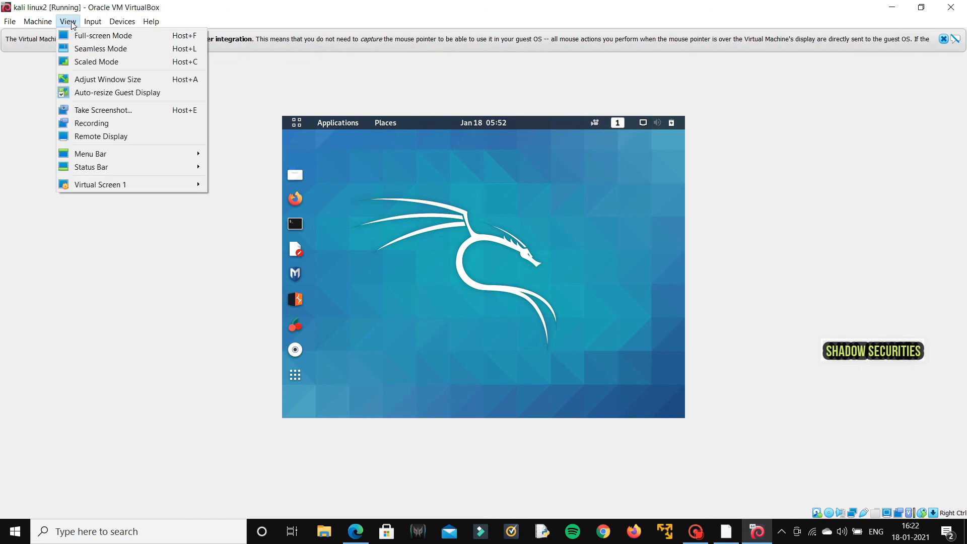
{"action": "left_click", "coordinate": [103, 95]}
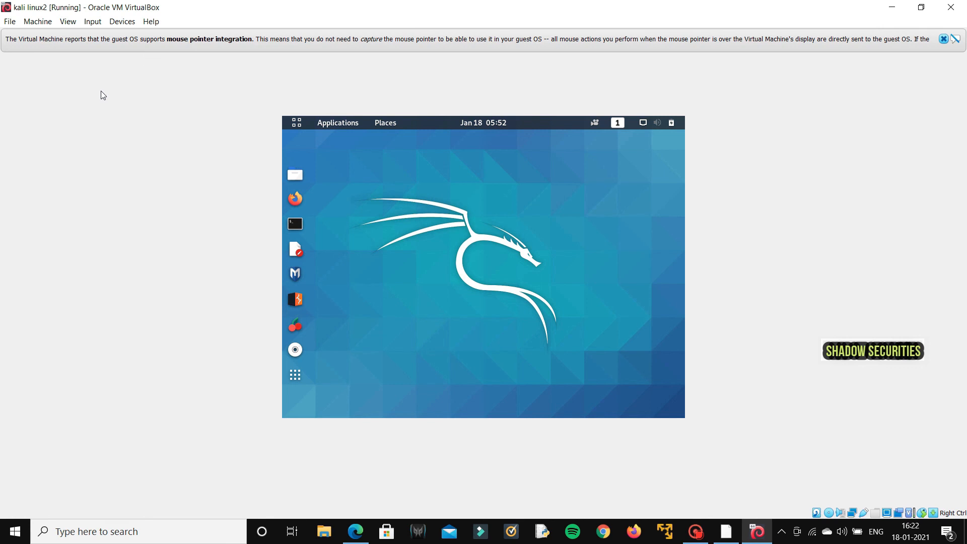
{"action": "left_click", "coordinate": [74, 26]}
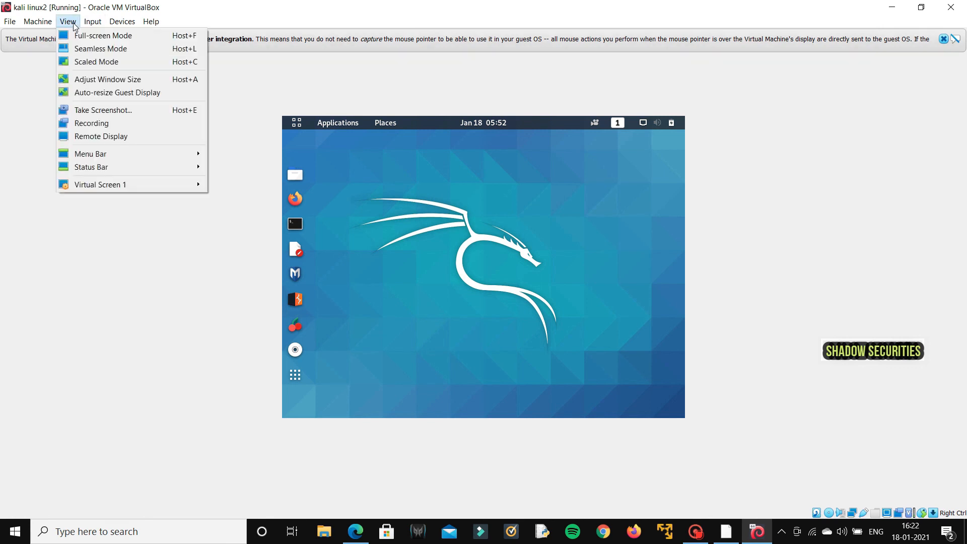
{"action": "left_click", "coordinate": [94, 91]}
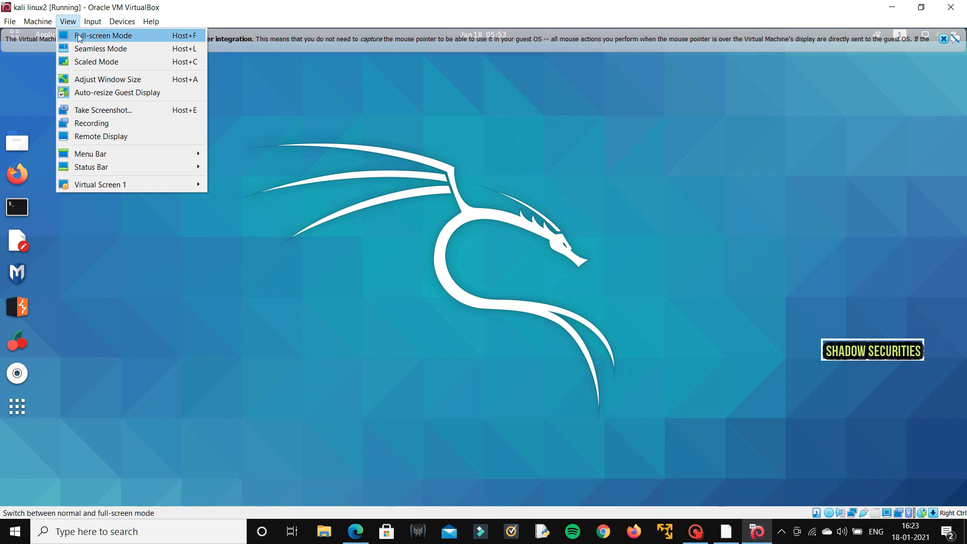
{"action": "left_click", "coordinate": [80, 36]}
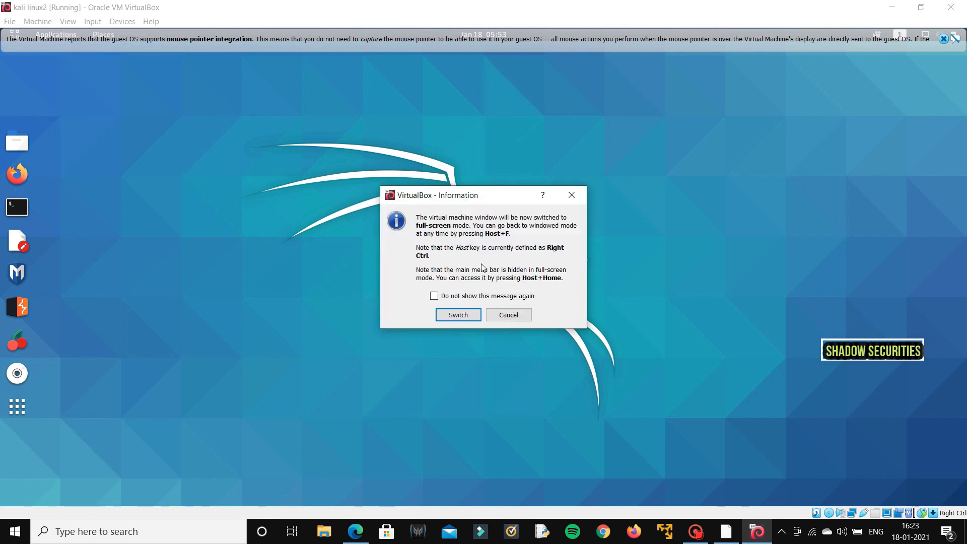
{"action": "left_click", "coordinate": [458, 316]}
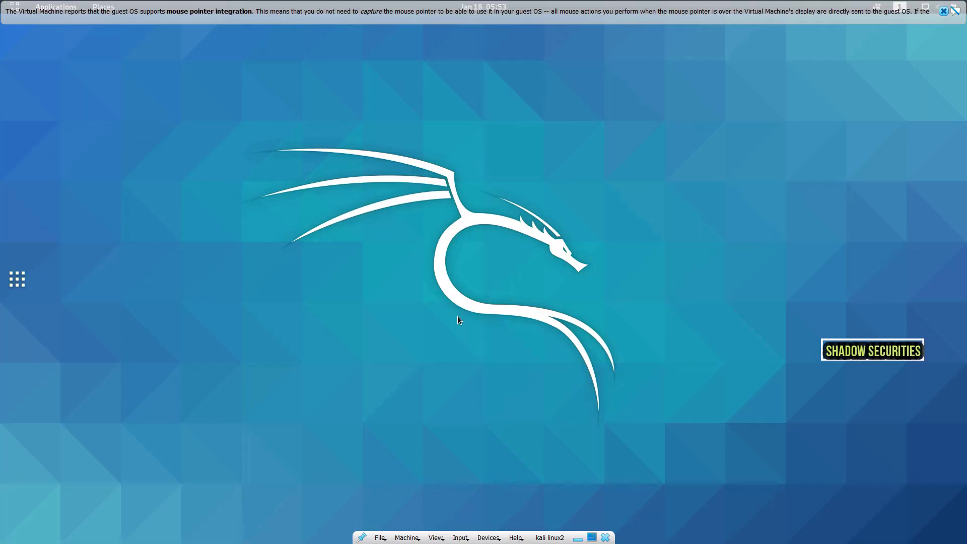